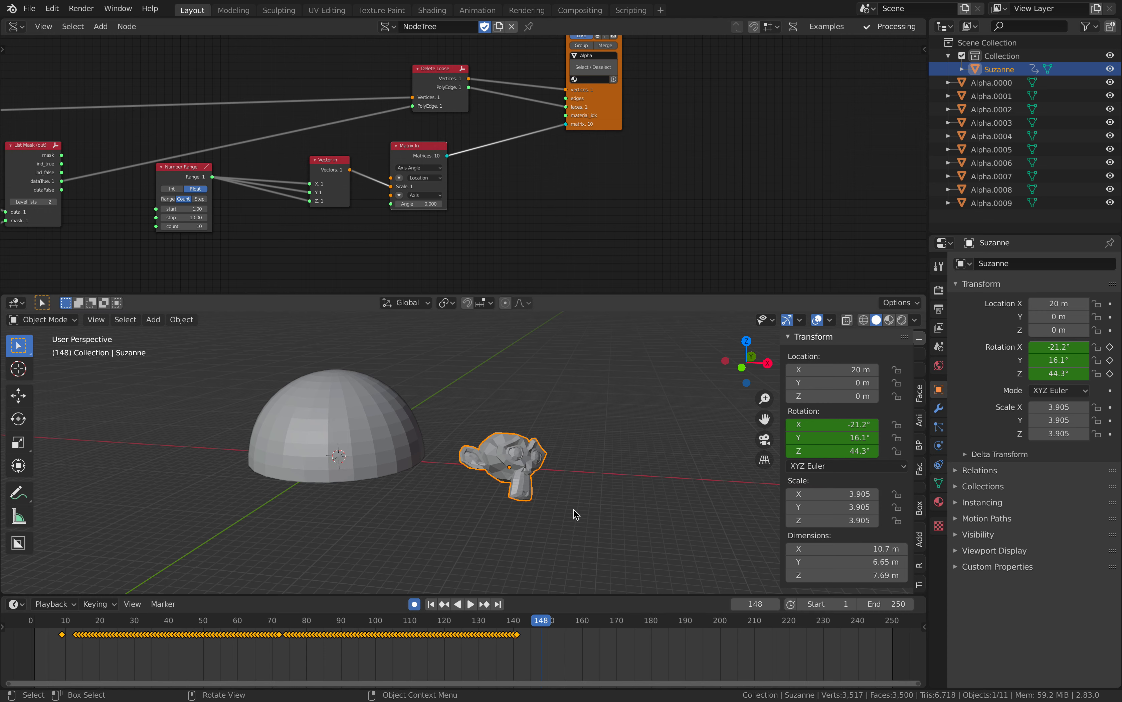
Reset Suzanne's rotation to zero at frame 148.
key(alt+g)
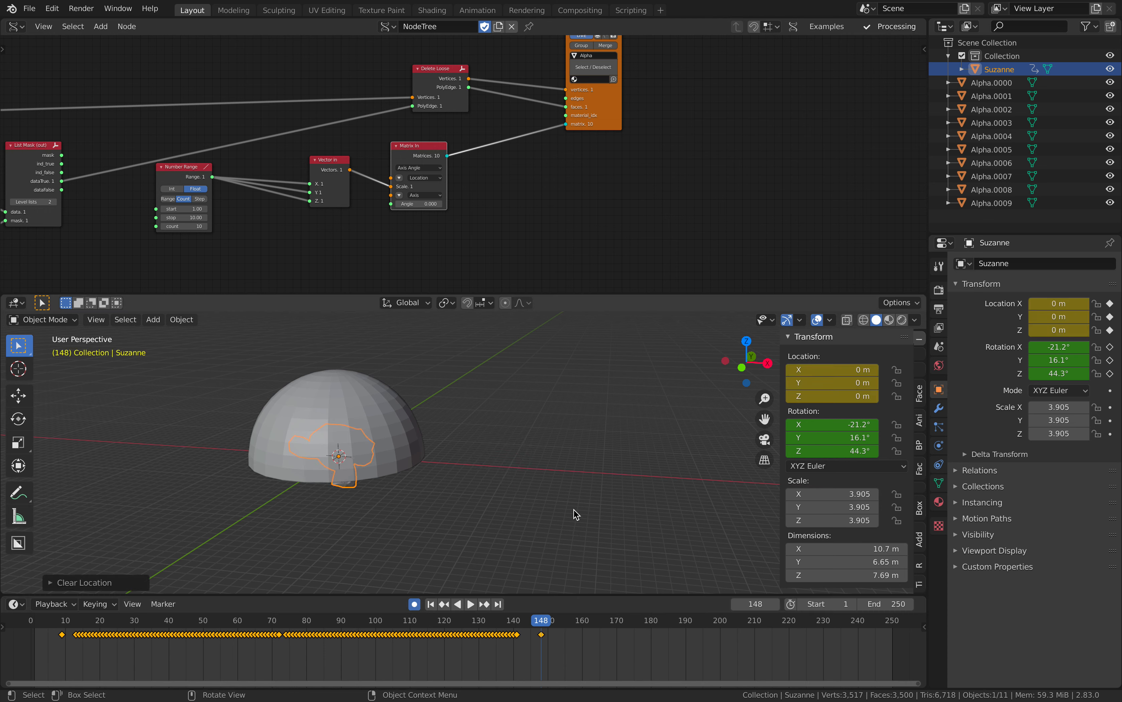
key(ctrl+z)
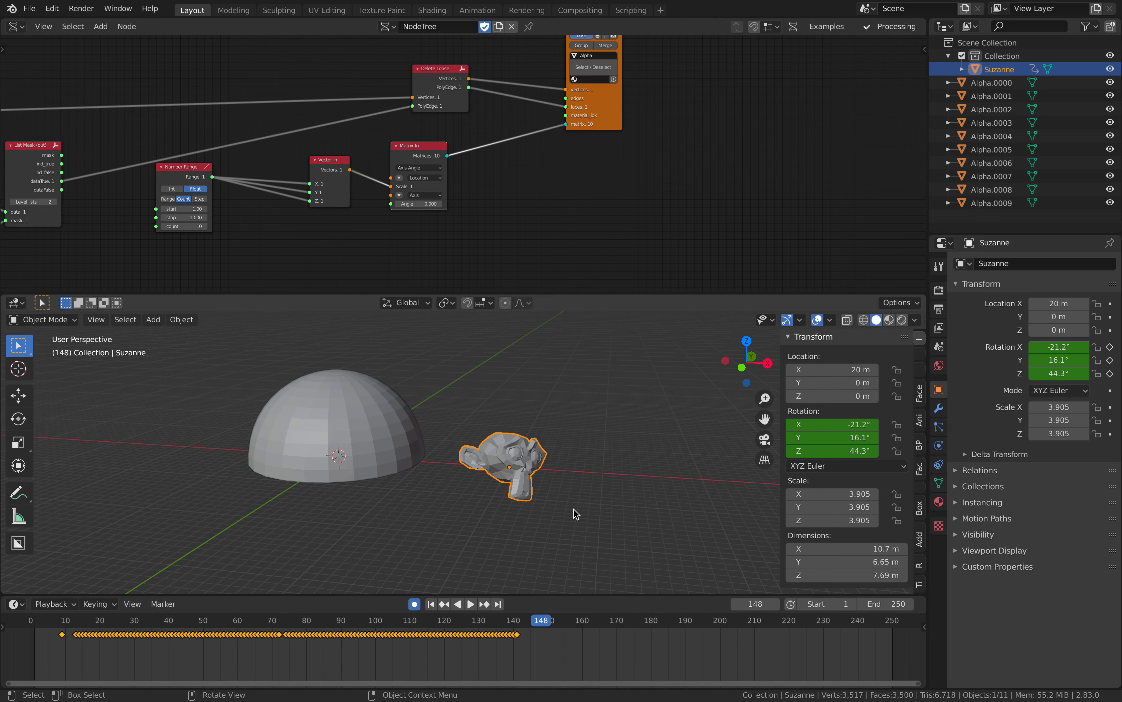
key(alt+r)
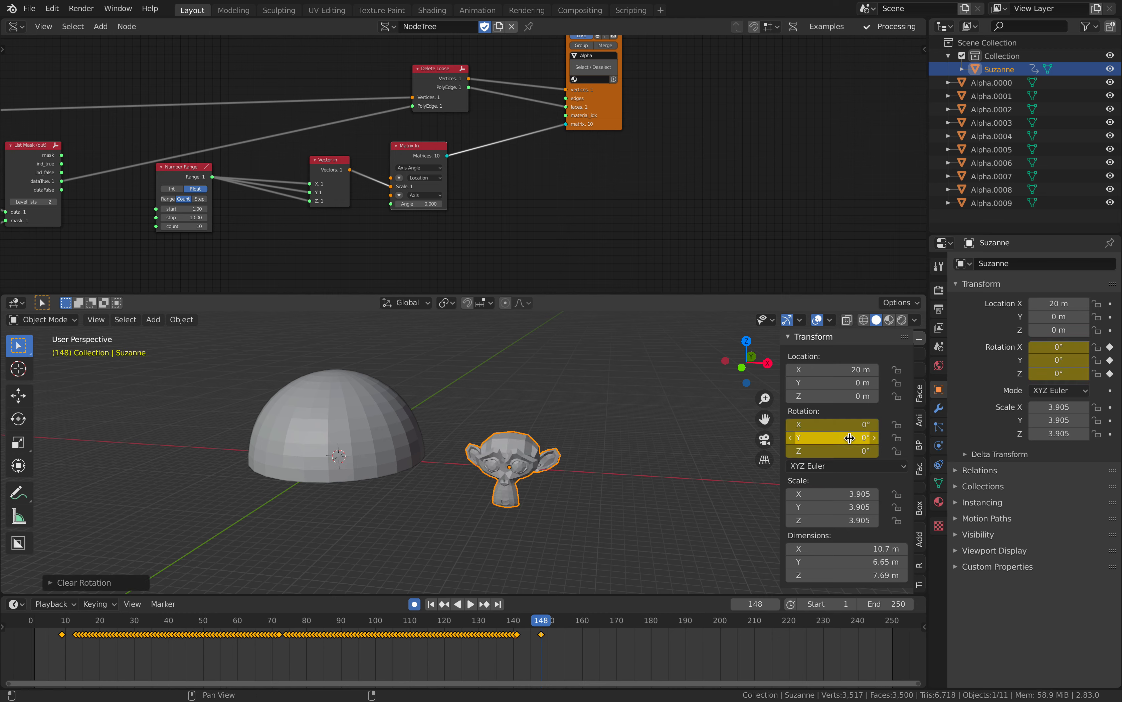
Play and scrub through the animation to review Suzanne's recorded rotation.
key(space)
click(497, 627)
mouse_move(497, 627)
mouse_down()
mouse_move(546, 630)
mouse_move(488, 630)
mouse_move(518, 632)
mouse_up()
key(space)
Set the animation's end frame to 150 and save the file.
click(891, 603)
text(150)
key(Return)
middle_drag(585, 495, 580, 498)
key(ctrl+s)
middle_drag(507, 651, 502, 651)
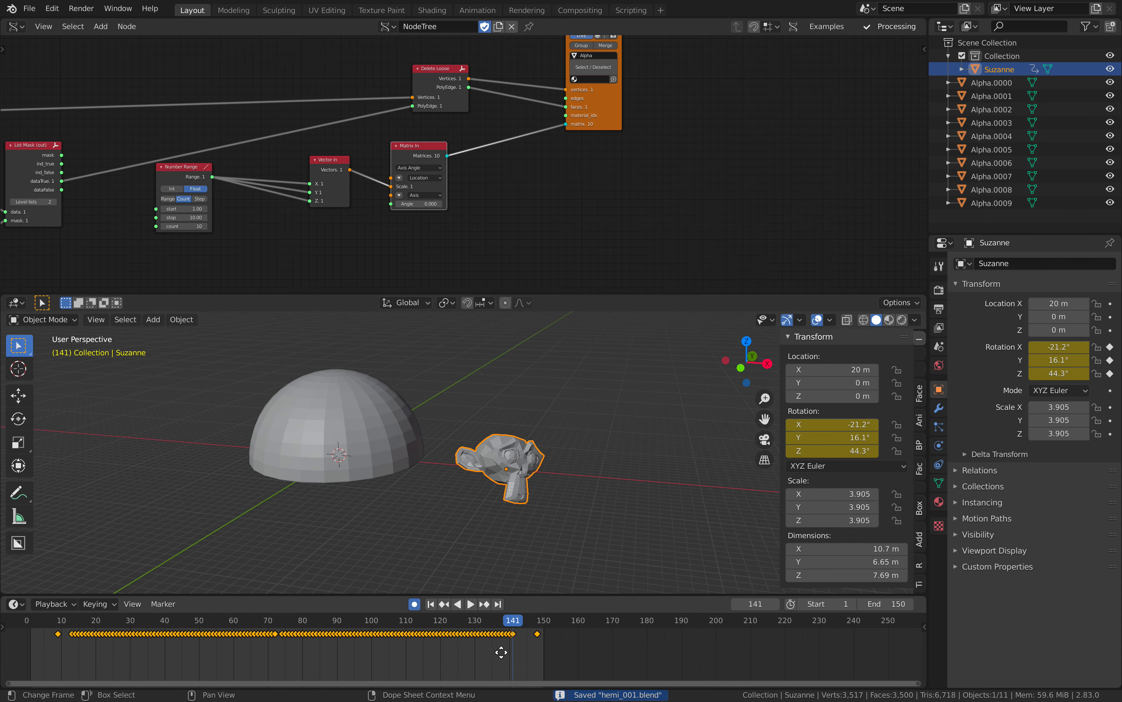
click(505, 655)
click(545, 495)
key(ctrl+z)
Add an F-Curve In node to the node tree and set its object to Suzanne.
middle_drag(626, 157, 550, 169)
scroll(611, 187, up, 2)
key(alt+space)
click(428, 187)
scroll(463, 162, up, 3)
click(459, 234)
text(su)
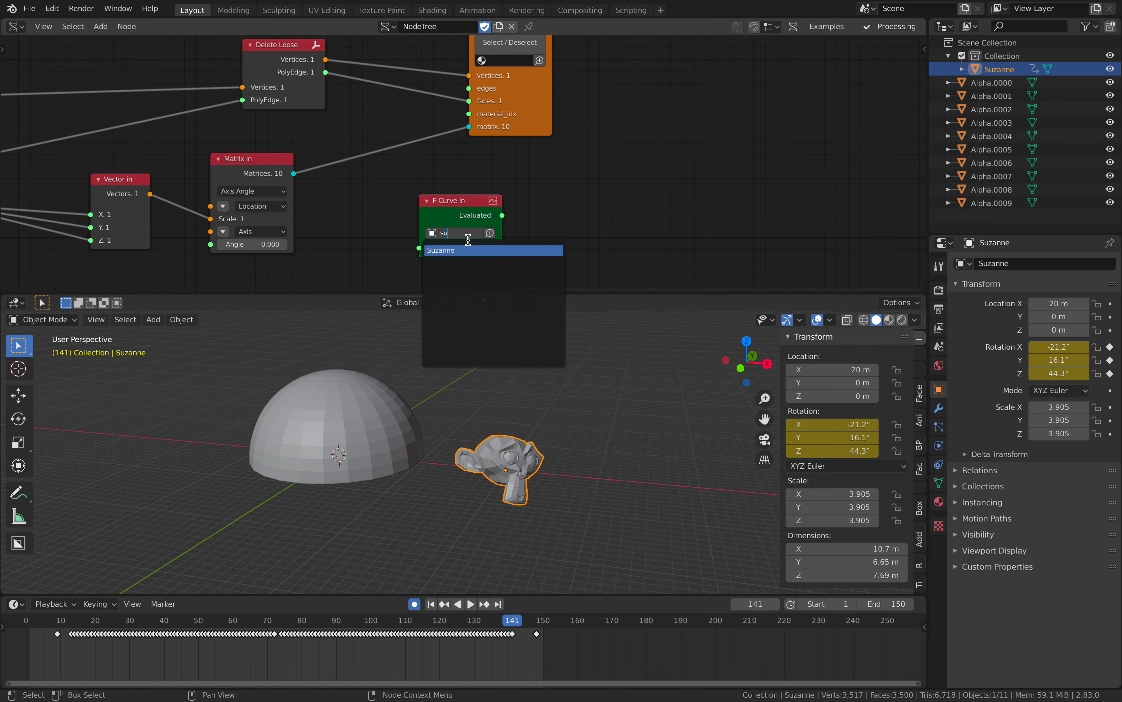
key(Return)
Move the mesh viewer node and the F-Curve In node away from Matrix In to free up space.
middle_drag(465, 190, 477, 124)
drag(533, 95, 712, 39)
drag(461, 155, 581, 177)
Add a Frame info node and connect its Current Frame output to the Frame input of the F-Curve In node.
key(shift+a)
click(423, 194)
text(fram)
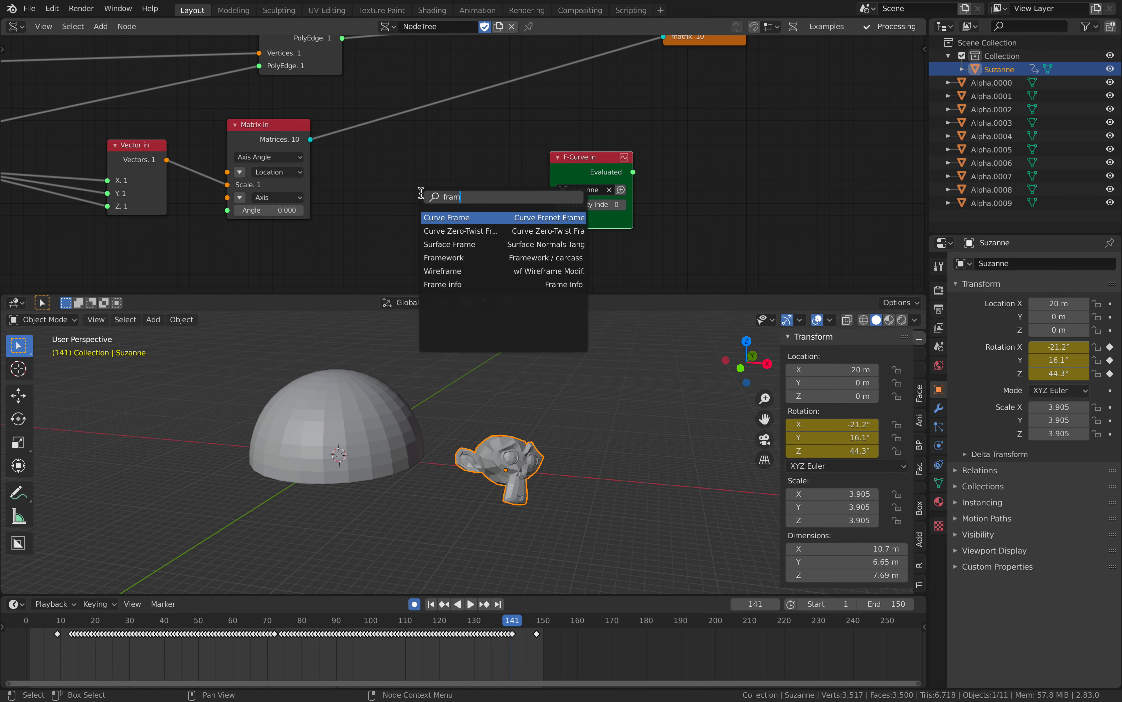
key(Down)
key(Down)
key(Down)
key(Down)
key(Down)
key(Return)
click(462, 205)
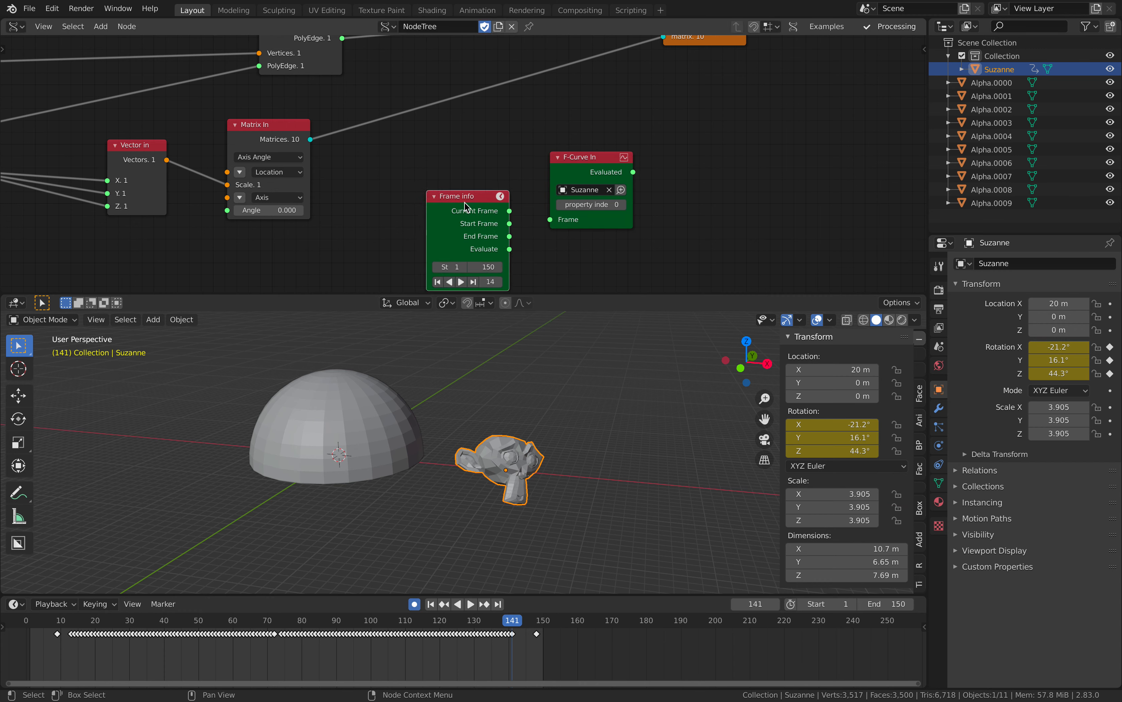
drag(509, 210, 550, 222)
Duplicate the F-Curve In node twice and connect Current Frame to both copies.
key(shift+d)
click(559, 177)
key(shift+d)
click(569, 246)
drag(421, 166, 523, 202)
drag(421, 167, 535, 272)
Set the property index of the two F-Curve In copies to 1 and 2, and save the file.
scroll(586, 184, up, 1)
click(596, 190)
click(608, 266)
click(607, 266)
middle_drag(667, 174, 594, 193)
key(ctrl+s)
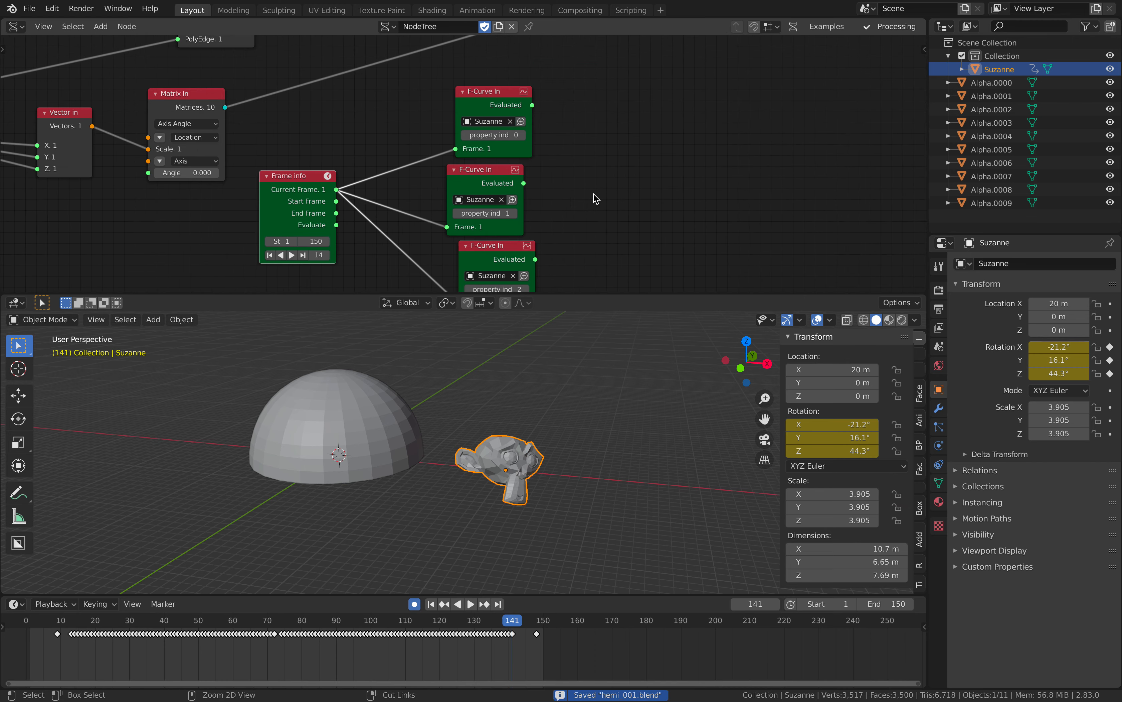
At frame 103, add a Matrix Euler node and connect the three F-Curve In outputs to its X, Y and Z inputs.
drag(636, 293, 636, 313)
drag(512, 620, 381, 620)
middle_drag(636, 186, 436, 203)
key(shift+a)
click(473, 97)
mouse_move(332, 122)
mouse_down()
mouse_move(471, 152)
mouse_move(332, 122)
mouse_up()
drag(324, 201, 335, 275)
middle_drag(633, 51, 641, 142)
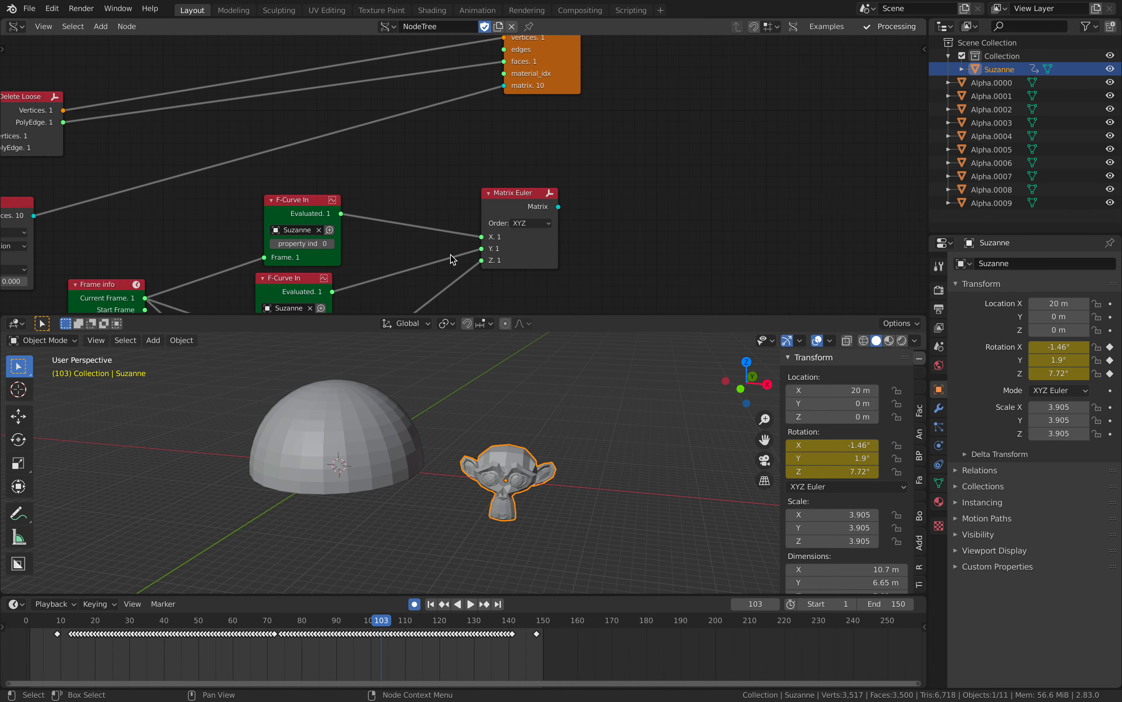
Add a Matrix Multiply node between Matrix Euler and the mesh viewer node.
scroll(641, 142, down, 1)
middle_drag(549, 166, 599, 165)
key(shift+a)
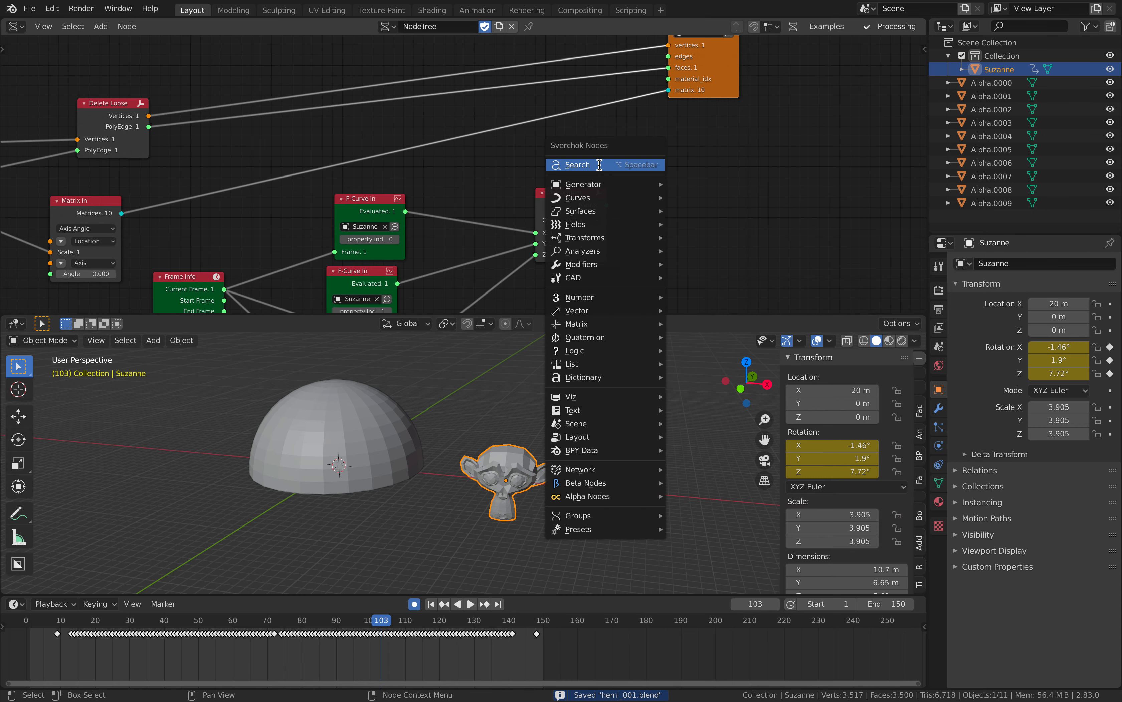
click(599, 160)
text(matrix m)
key(Return)
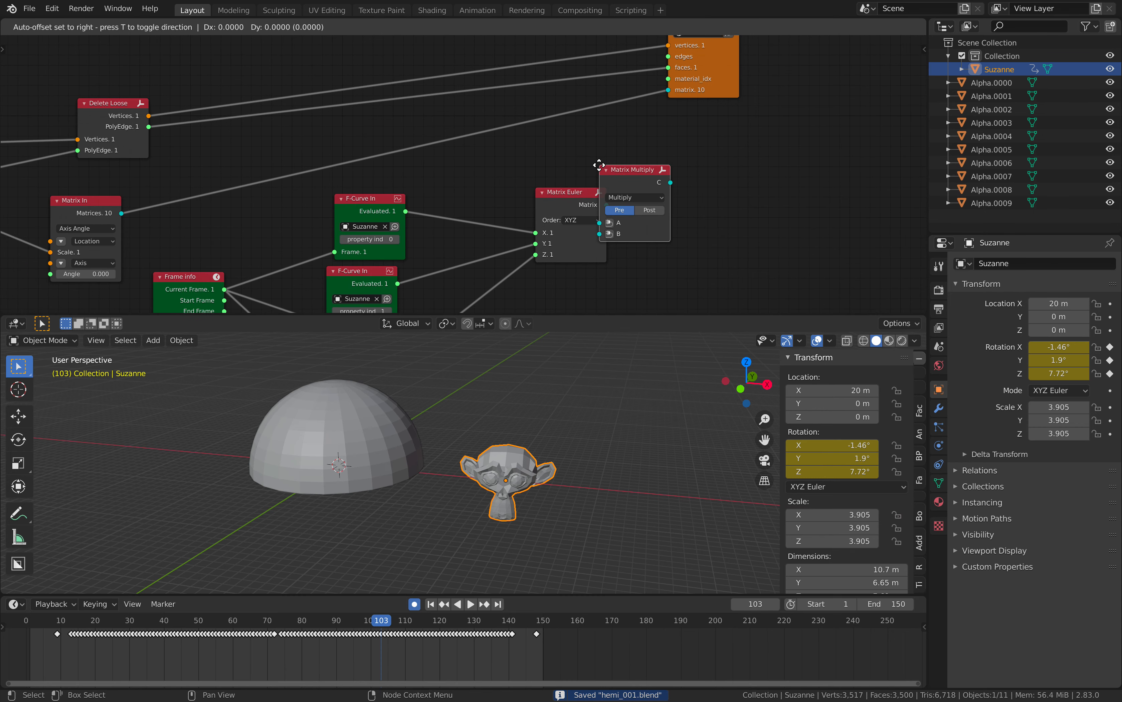
click(686, 144)
Connect Matrix In to A and Matrix Euler to B of Matrix Multiply, and its C output to the viewer's matrix input.
drag(121, 213, 683, 197)
drag(607, 205, 683, 208)
drag(755, 157, 668, 90)
drag(716, 144, 679, 126)
Play the animation to check the hemispheres' motion and save the file.
key(space)
middle_drag(454, 452, 414, 421)
scroll(368, 407, up, 1)
key(space)
key(ctrl+s)
Add a scalar math node set to Degrees between the first F-Curve In node and Matrix Euler's X input.
drag(672, 204, 635, 164)
drag(494, 176, 514, 232)
middle_drag(514, 232, 553, 172)
key(shift+a)
click(427, 128)
click(462, 156)
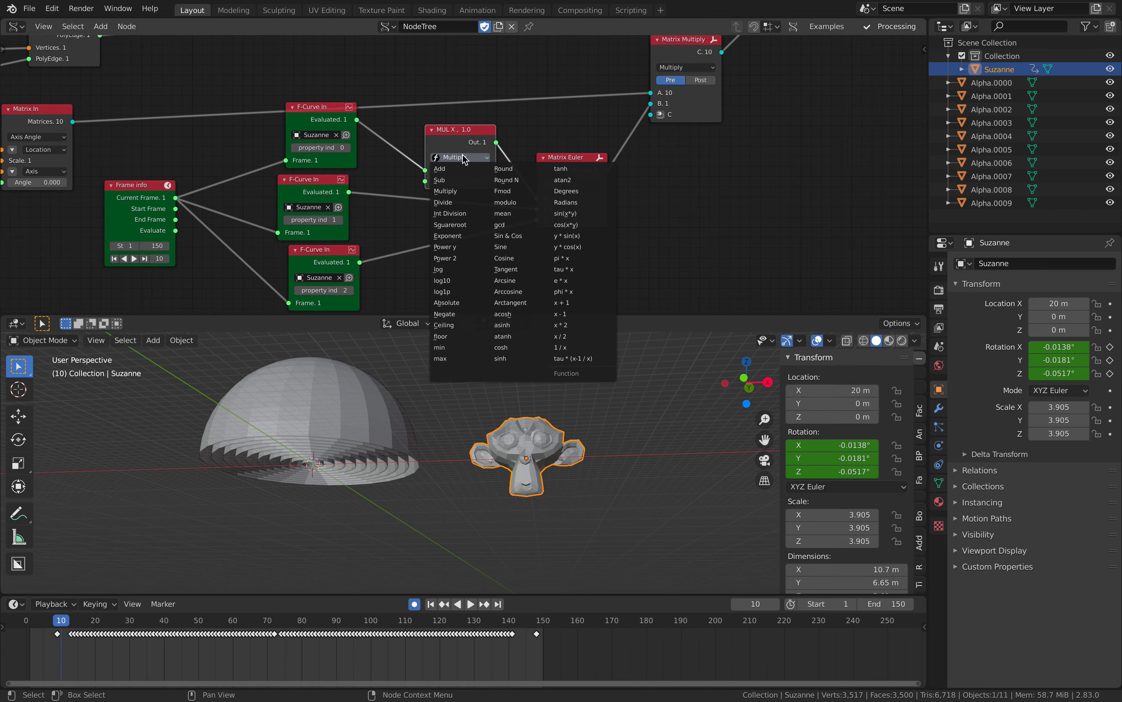
click(574, 188)
Duplicate the Degrees node onto the links from the other two F-Curve In nodes to Matrix Euler's Y and Z.
key(shift+d)
click(408, 198)
key(shift+d)
click(418, 256)
Play the animation to check the converted rotation and save the file.
key(space)
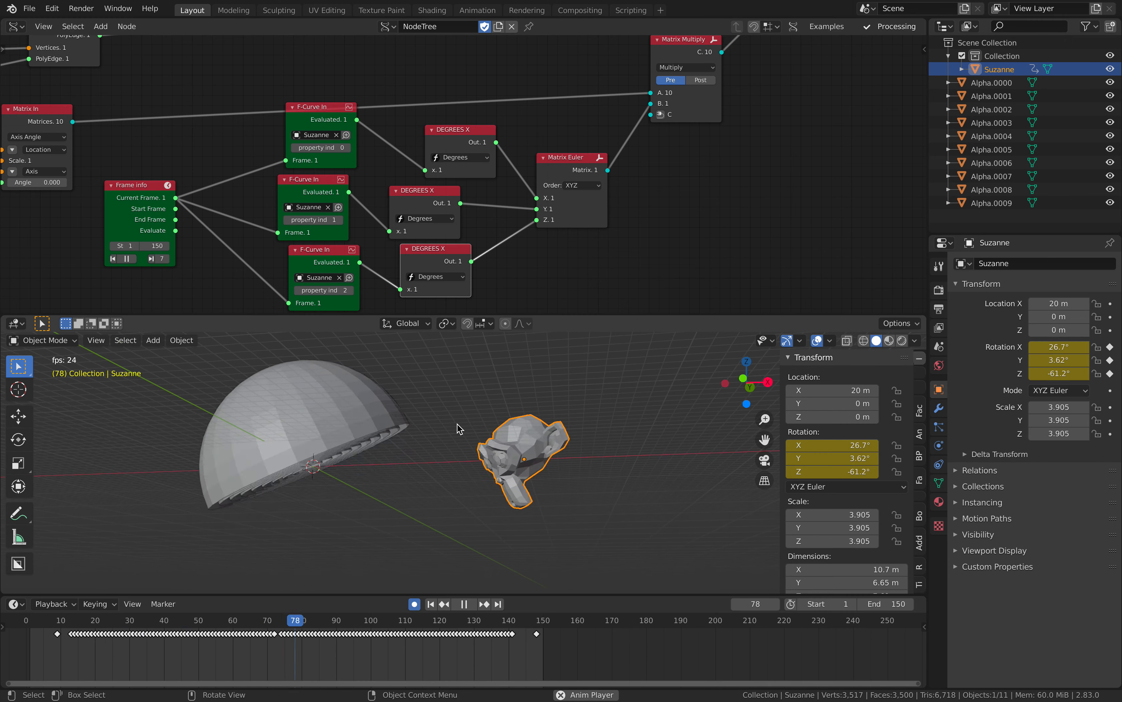
key(space)
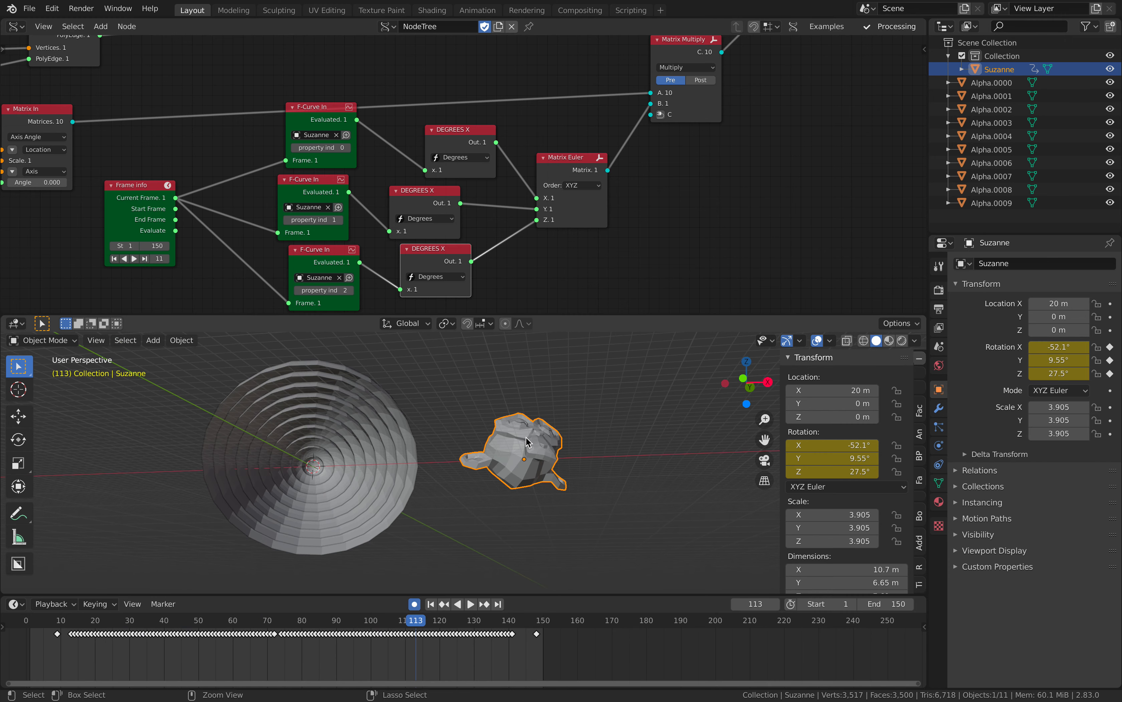
key(ctrl+s)
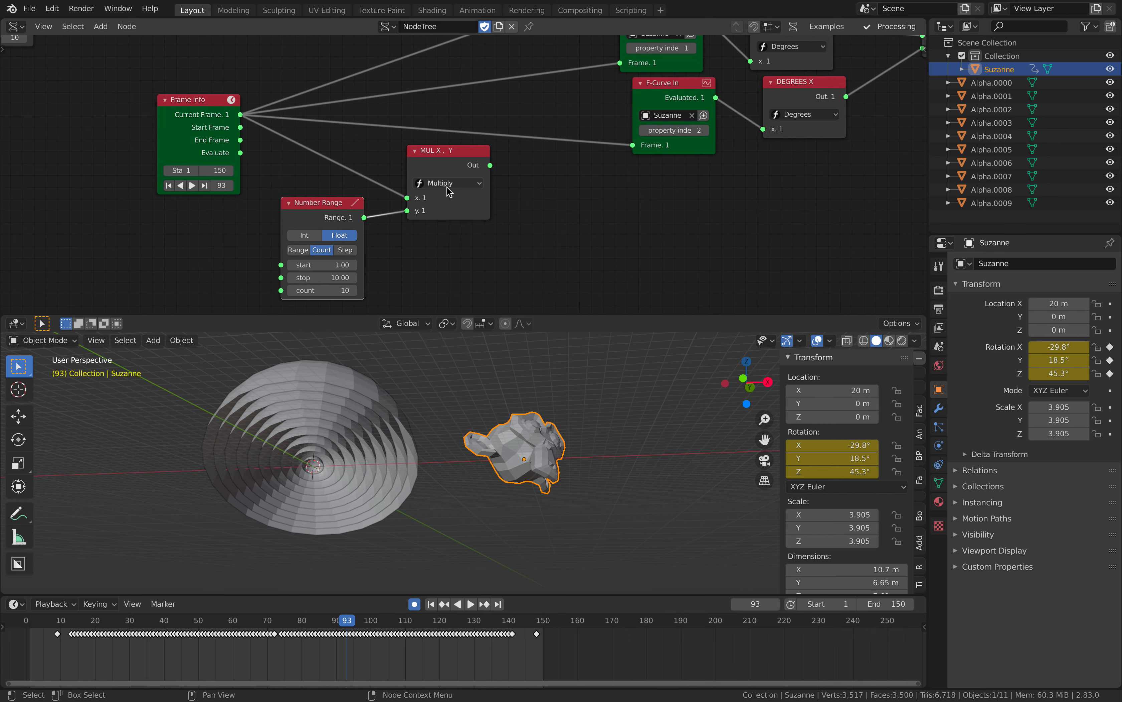
Set the math node combining Current Frame and Number Range to Add and connect its output to the F-Curve In nodes' Frame inputs.
click(446, 190)
click(447, 197)
drag(447, 197, 444, 167)
middle_drag(494, 172, 412, 250)
click(415, 246)
scroll(420, 243, down, 1)
drag(402, 251, 533, 74)
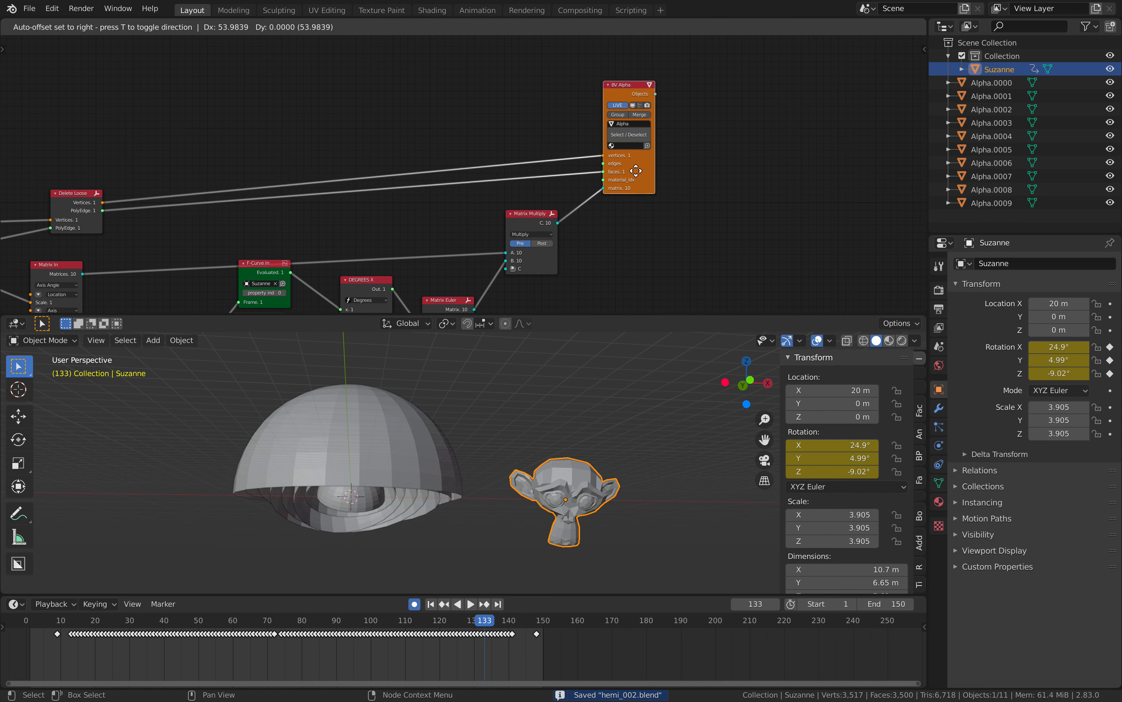
Turn on smooth shading in the BV Alpha viewer node's properties and save the file.
scroll(646, 175, up, 2)
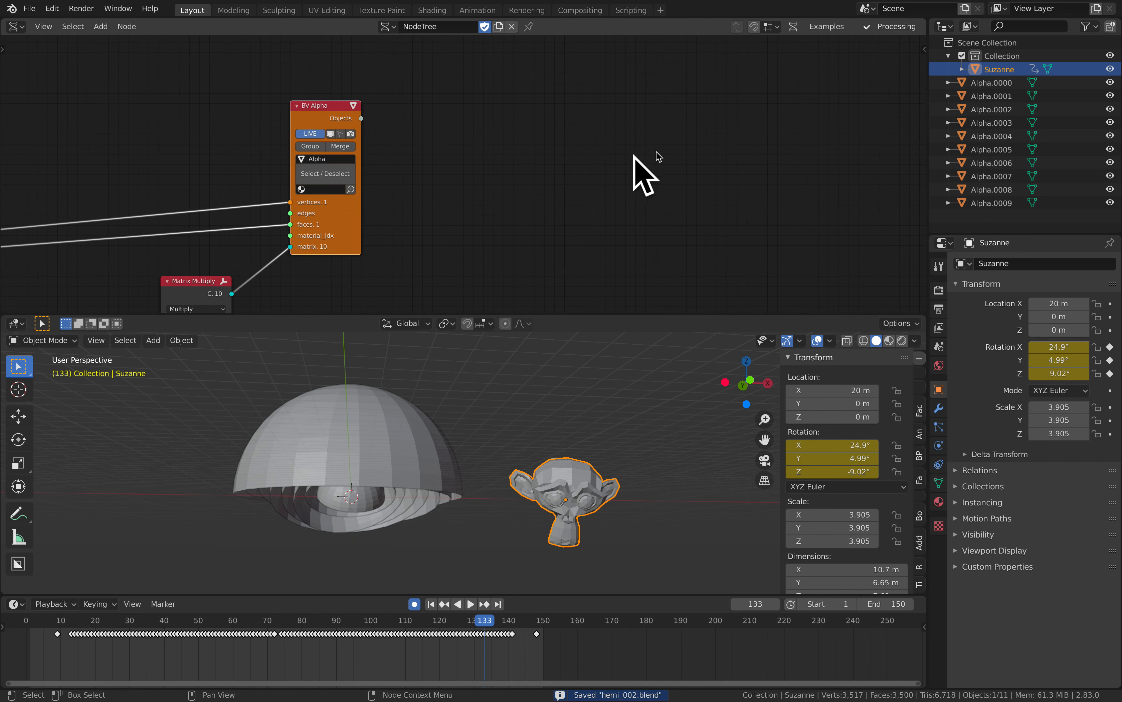
key(ctrl+s)
click(922, 48)
click(920, 109)
click(921, 82)
click(921, 63)
click(798, 286)
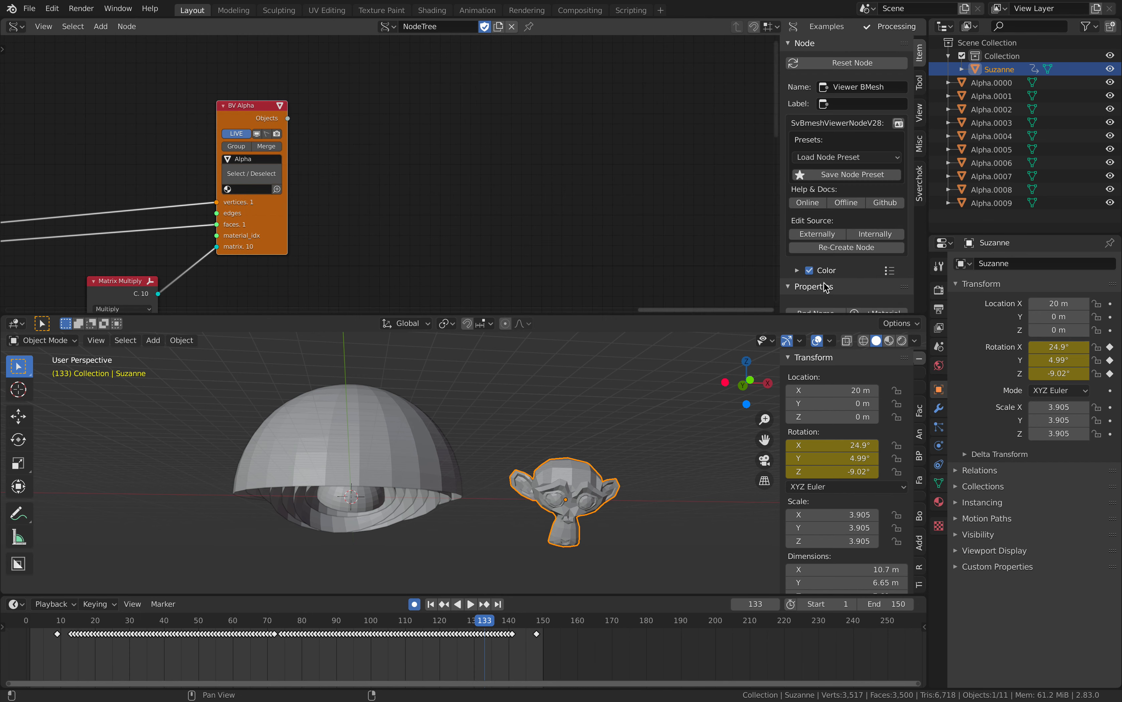
scroll(807, 287, down, 5)
click(830, 243)
mouse_move(440, 469)
middle_down()
mouse_move(421, 408)
mouse_move(408, 413)
mouse_move(401, 437)
mouse_move(435, 450)
middle_up()
key(ctrl+s)
Make one of the hemisphere shells the active object and deselect everything in the scene.
click(424, 434)
key(a)
key(a)
Add a Solidify node above the geometry links and shift the BV Alpha viewer node away from it.
scroll(435, 450, up, 1)
middle_drag(391, 222, 773, 144)
scroll(773, 144, down, 3)
key(alt+space)
click(510, 49)
drag(659, 47, 706, 46)
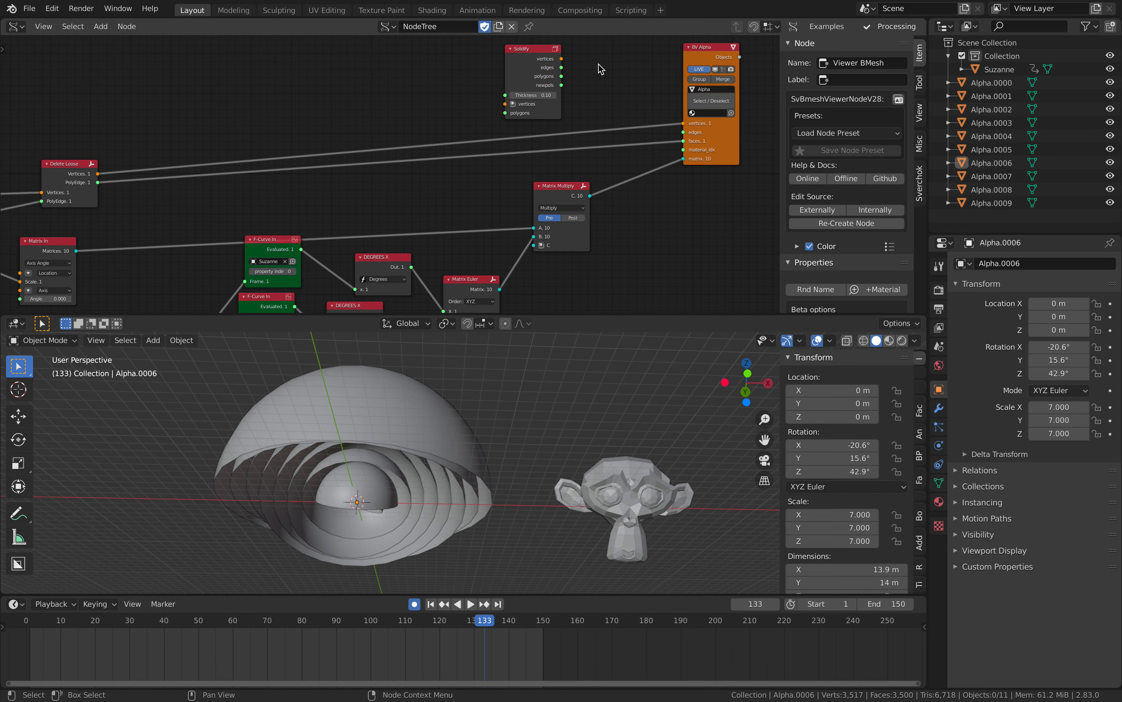
Link the Delete Loose, Solidify and BV Alpha nodes so the geometry passes through Solidify before the viewer.
click(95, 167)
shift+click(511, 62)
shift+click(704, 50)
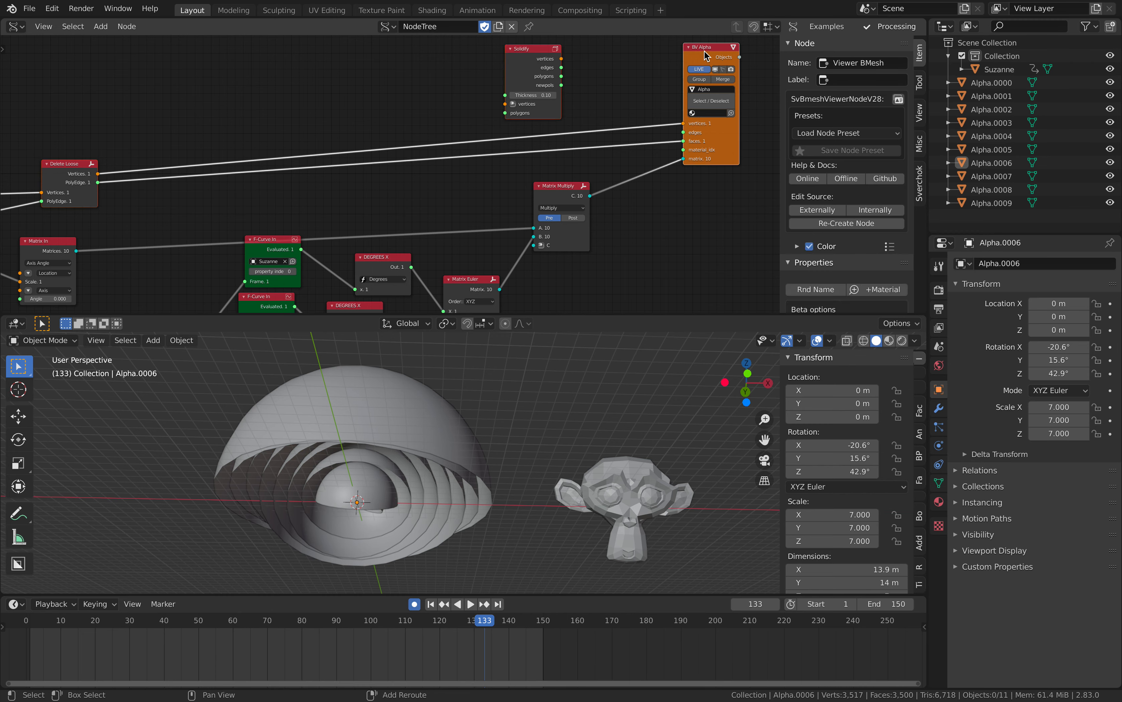
key(f)
drag(684, 132, 602, 135)
Play the animation to review the thickened hemisphere shells.
middle_drag(464, 255, 579, 52)
scroll(464, 185, up, 1)
key(space)
key(space)
middle_drag(510, 464, 463, 487)
scroll(464, 464, down, 2)
Switch the solid viewport shading to MatCap lighting with a shiny grey metallic material.
click(914, 340)
click(903, 404)
click(903, 437)
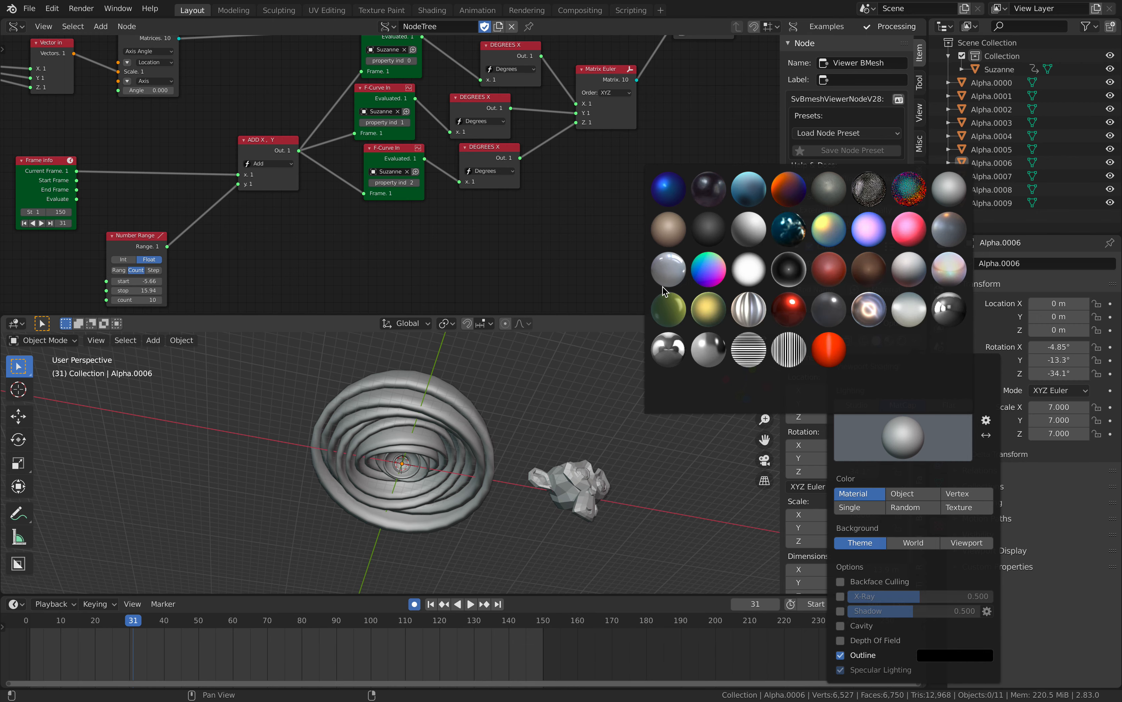
click(719, 359)
middle_drag(526, 430, 472, 422)
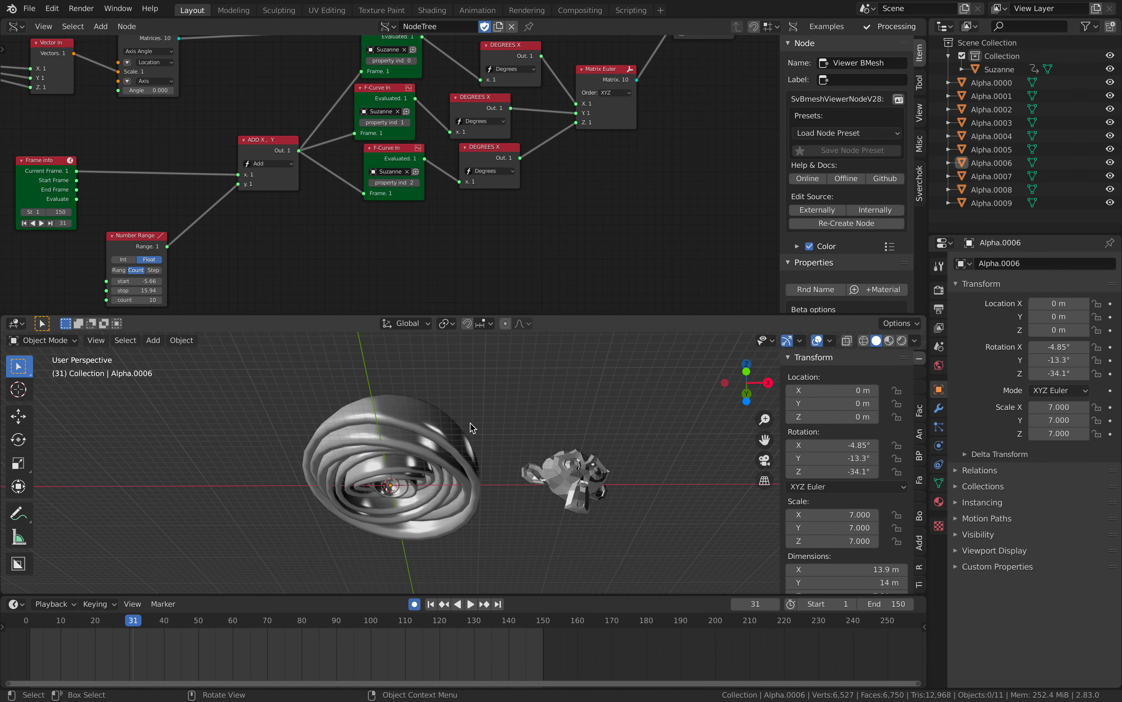
Add level 2 subdivision to all the hemisphere shells, deselect them and save the file.
key(a)
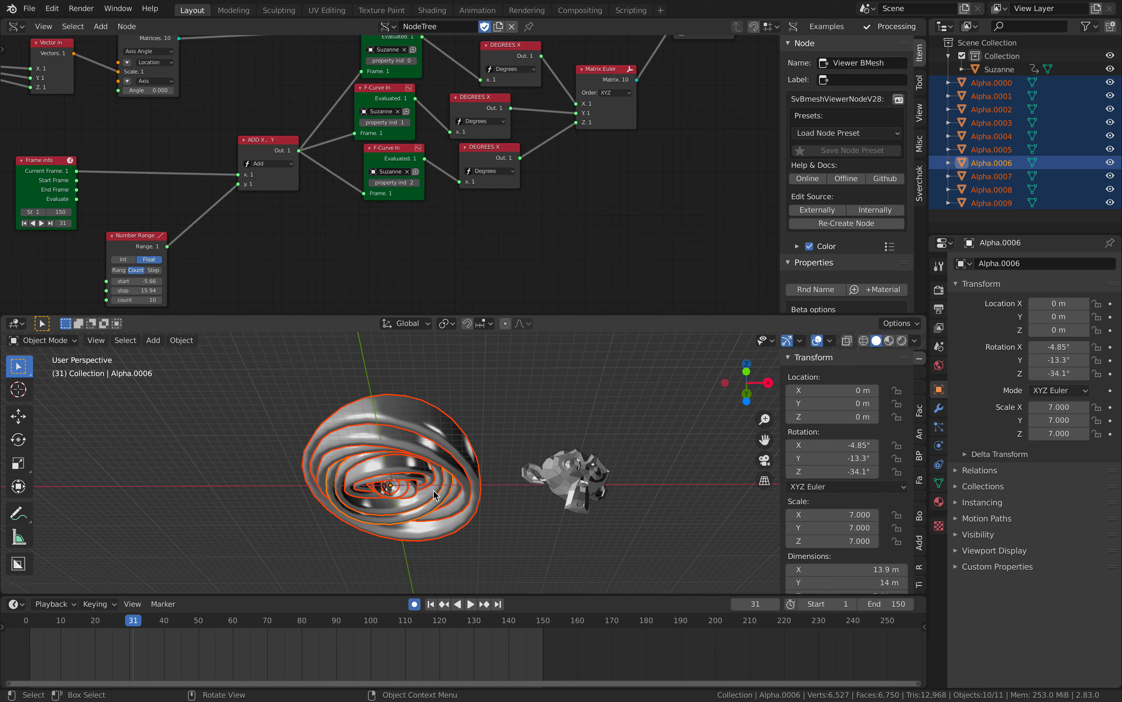
key(ctrl+2)
middle_drag(436, 494, 494, 406)
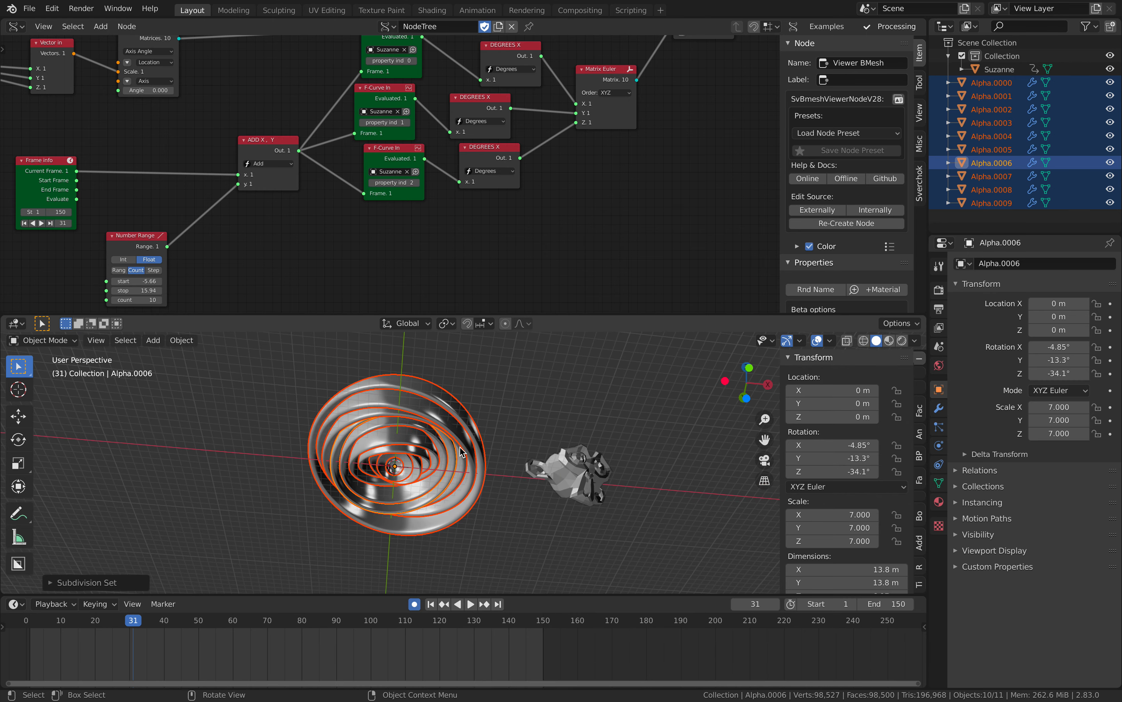
key(alt+a)
key(ctrl+s)
Play the animation to review the subdivided metallic shells.
key(space)
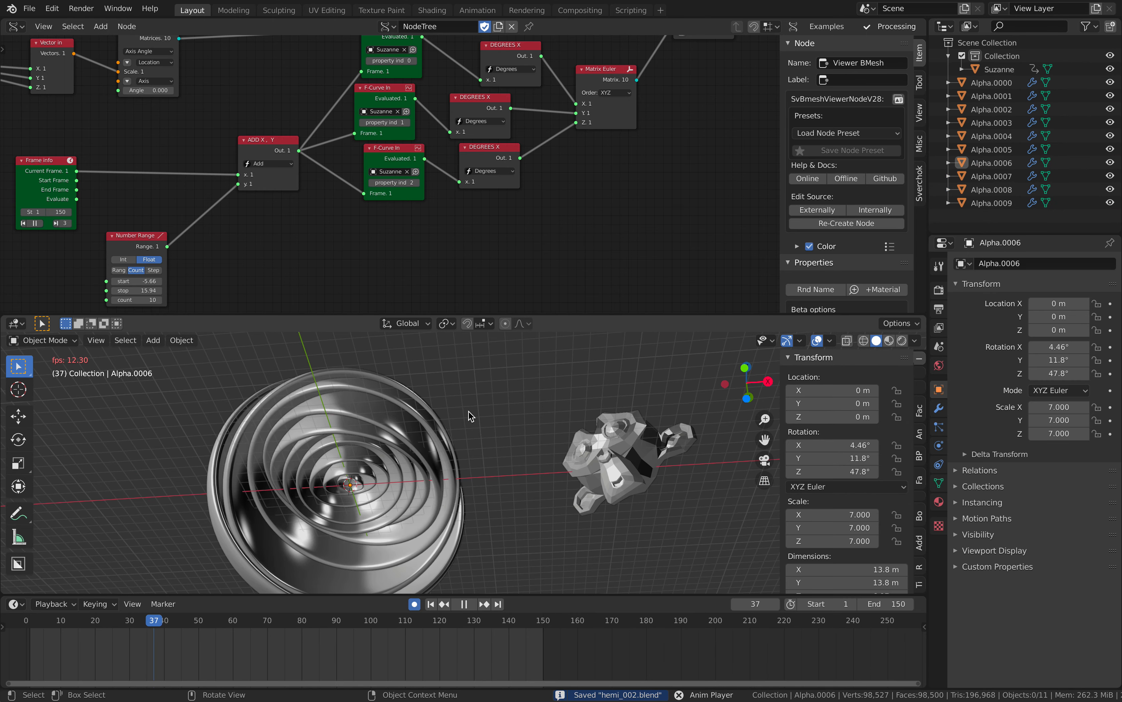
key(space)
key(a)
middle_drag(470, 426, 511, 464)
Adjust the material settings of the active hemisphere shell and save the file.
click(939, 501)
scroll(1029, 464, down, 10)
click(1067, 631)
drag(1092, 489, 1092, 480)
click(1035, 482)
click(463, 395)
middle_drag(533, 382, 443, 426)
key(ctrl+s)
Try to delete Suzanne from the scene.
click(488, 383)
click(558, 484)
key(Delete)
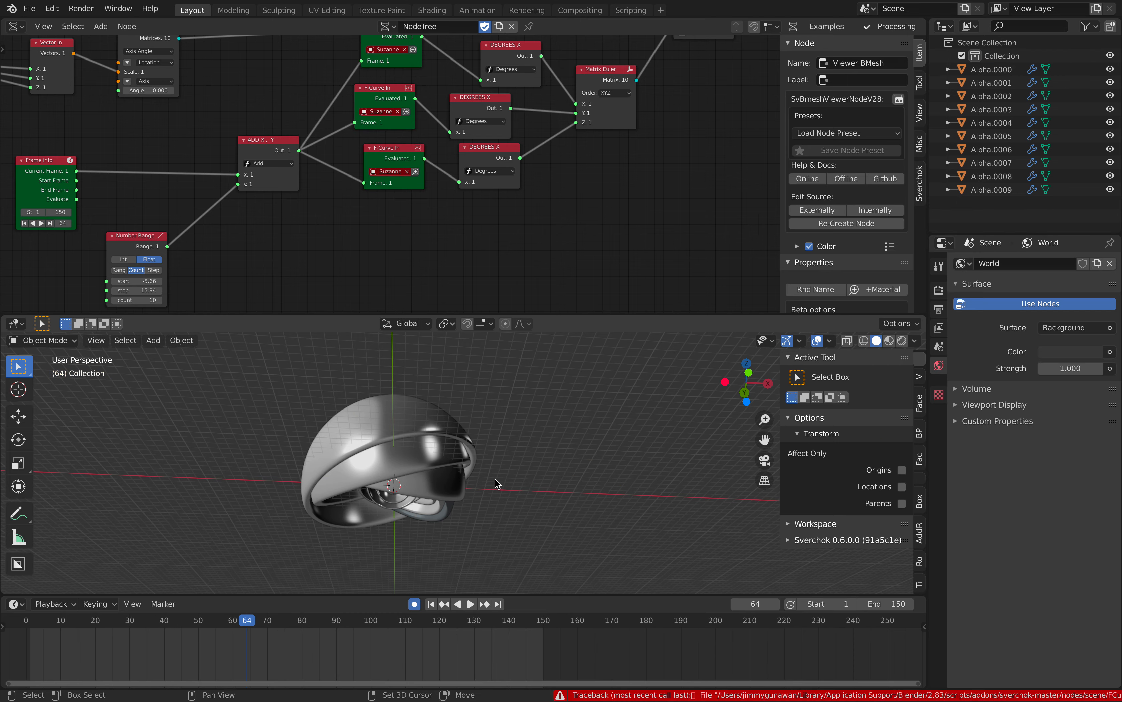
shift+middle_drag(496, 480, 510, 476)
click(512, 479)
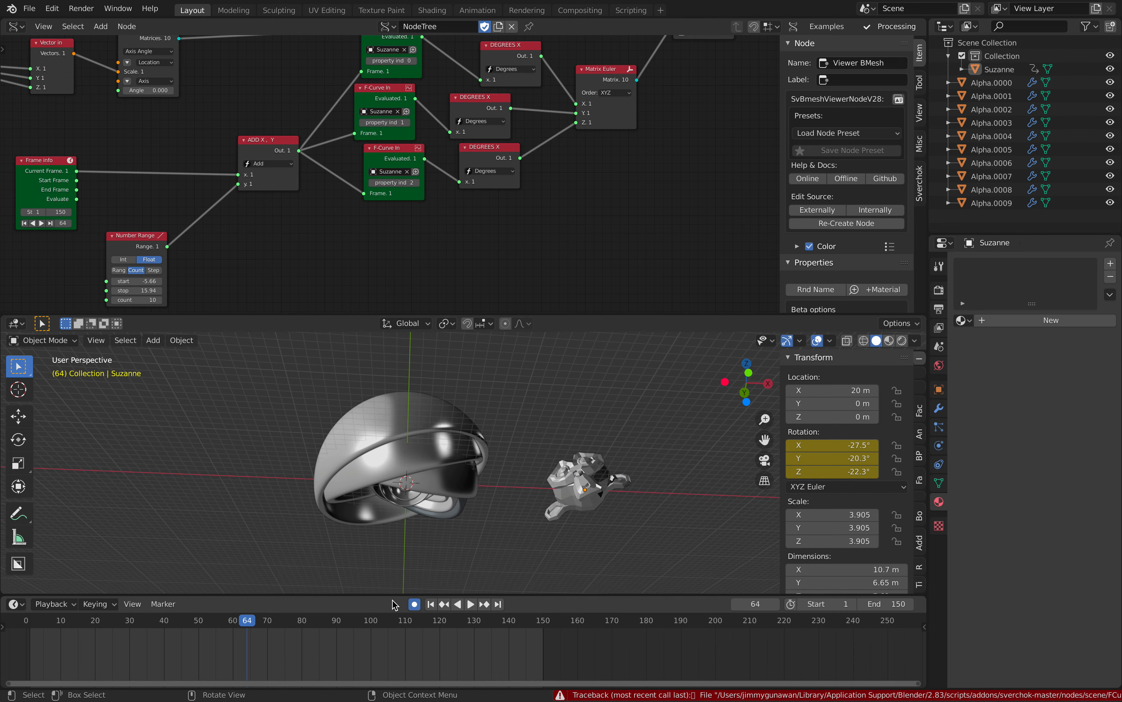
Go to frame 45 and save the file.
drag(497, 627, 181, 626)
key(ctrl+s)
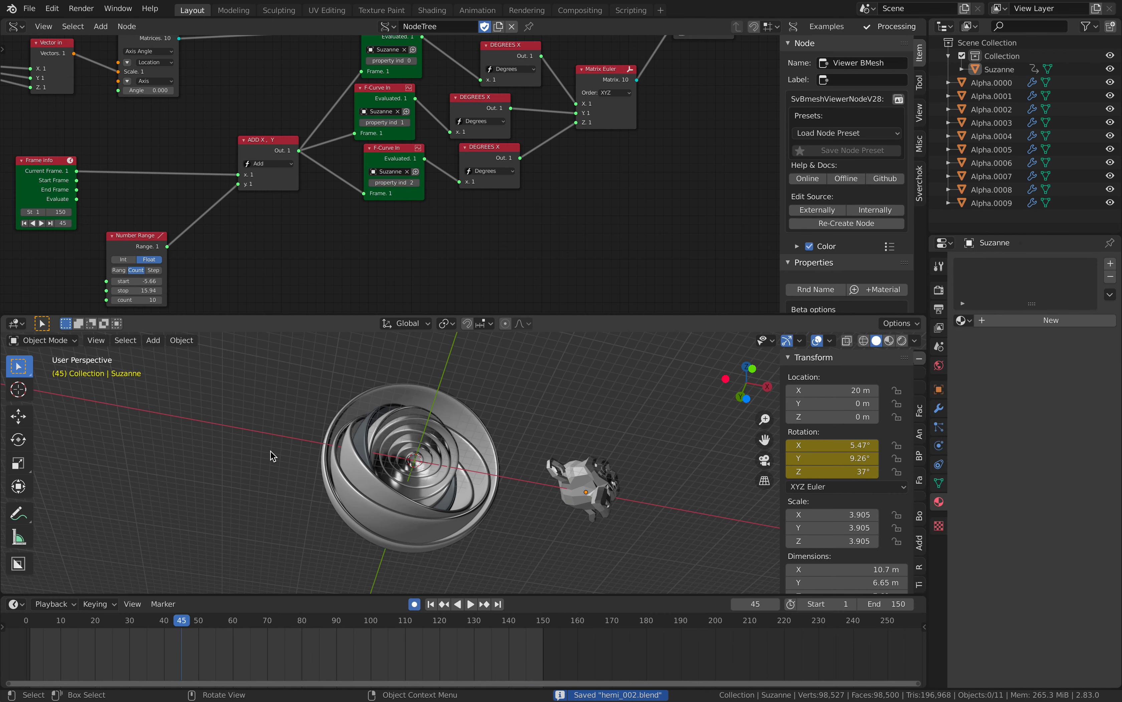
Select all ten hemisphere shells and bake their object action from frame 1 to 150 with visual keying.
key(a)
key(a)
key(b)
drag(336, 411, 456, 472)
middle_drag(460, 436, 472, 445)
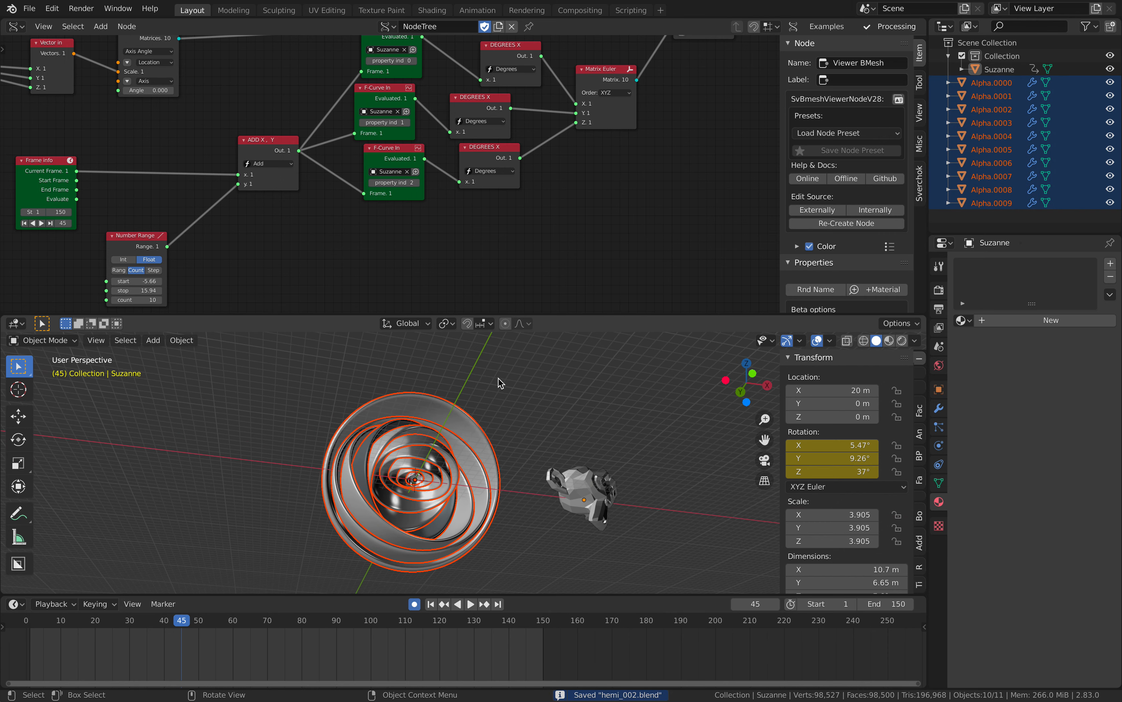
key(F3)
key(BackSpace)
key(Return)
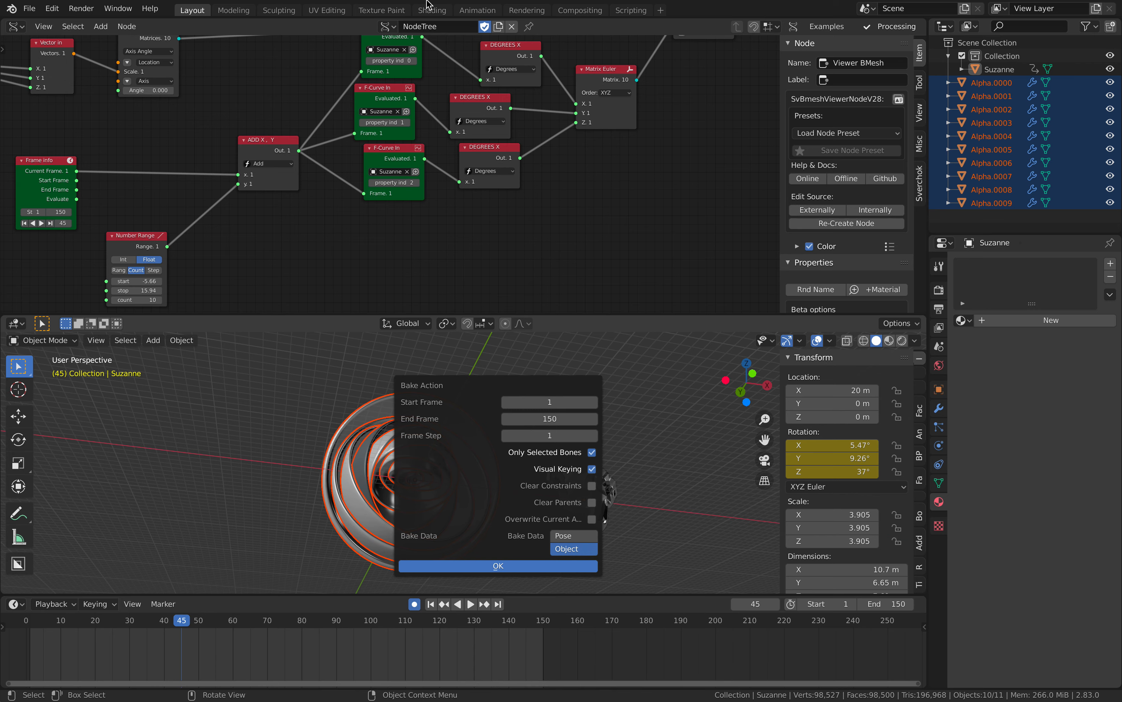
key(Return)
Delete all the Sverchok nodes and Suzanne, and play back the baked shell animation.
key(a)
key(x)
click(567, 475)
key(x)
click(564, 474)
key(space)
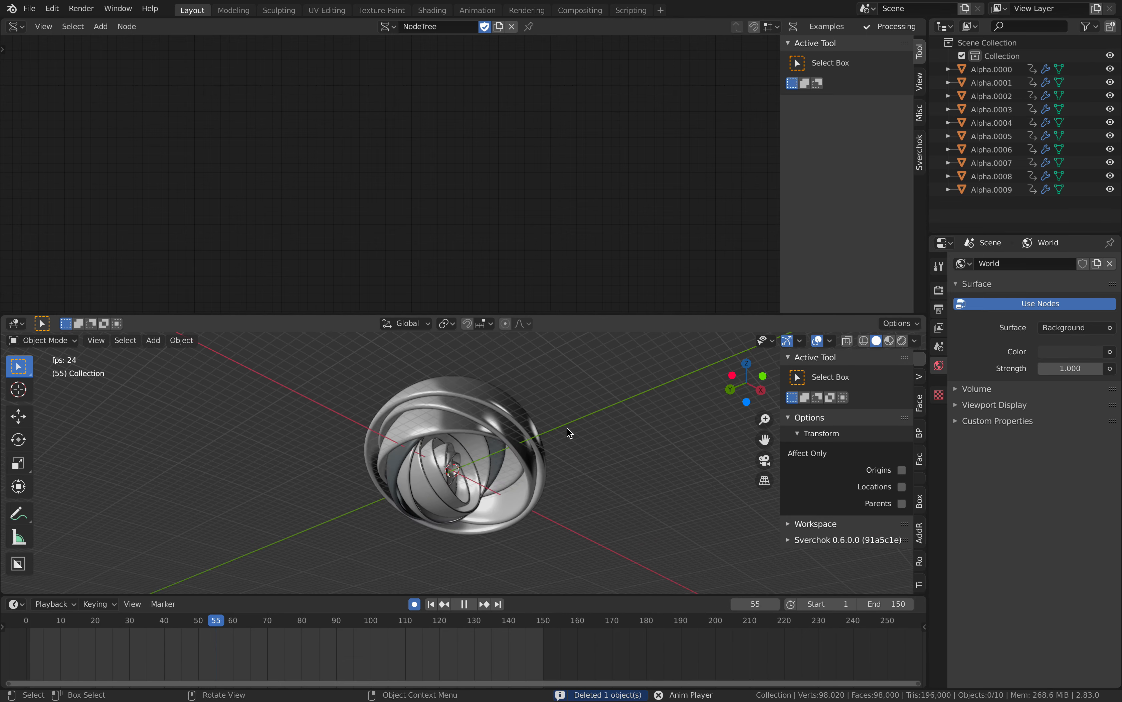
key(space)
middle_drag(571, 432, 533, 421)
Link the material of shell Alpha.0006 to all the other shells and play the animation to check it.
key(a)
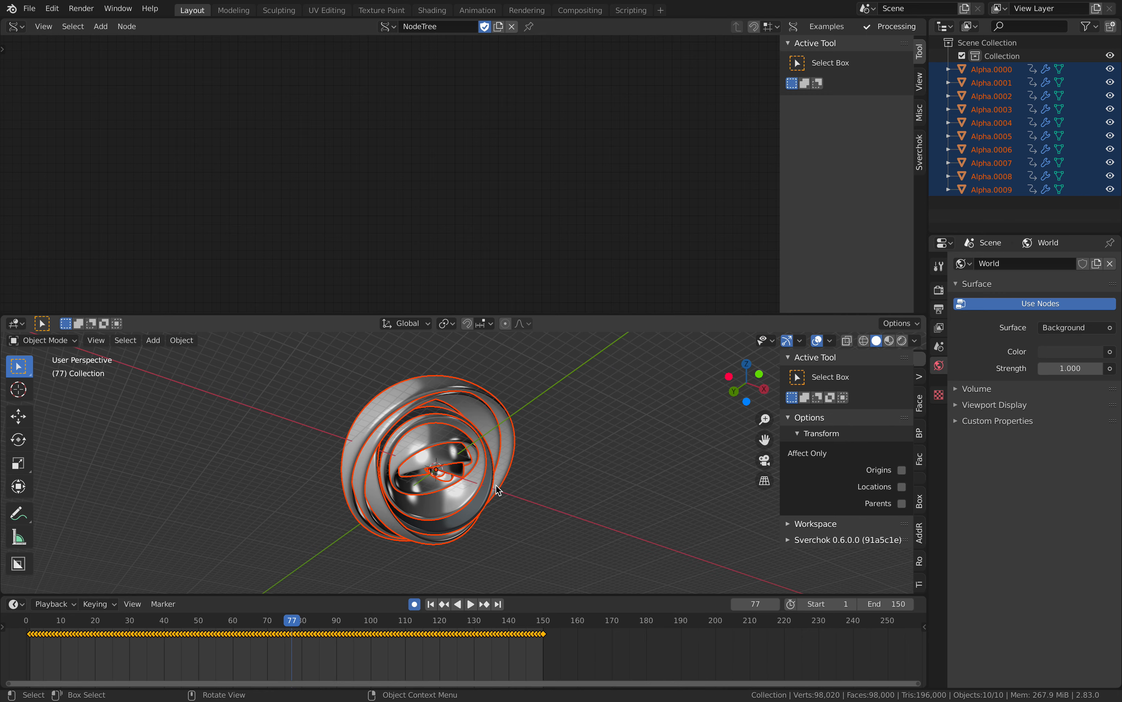
shift+click(489, 491)
key(ctrl+l)
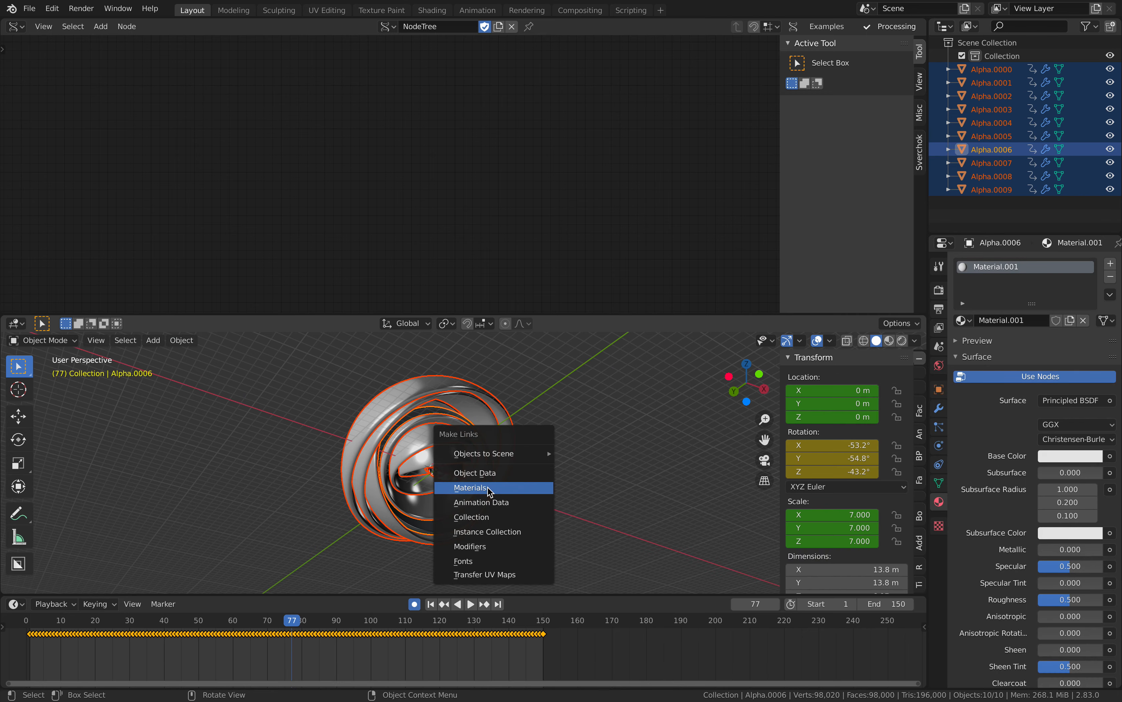
click(490, 490)
middle_drag(512, 483, 536, 467)
key(alt+a)
key(space)
key(space)
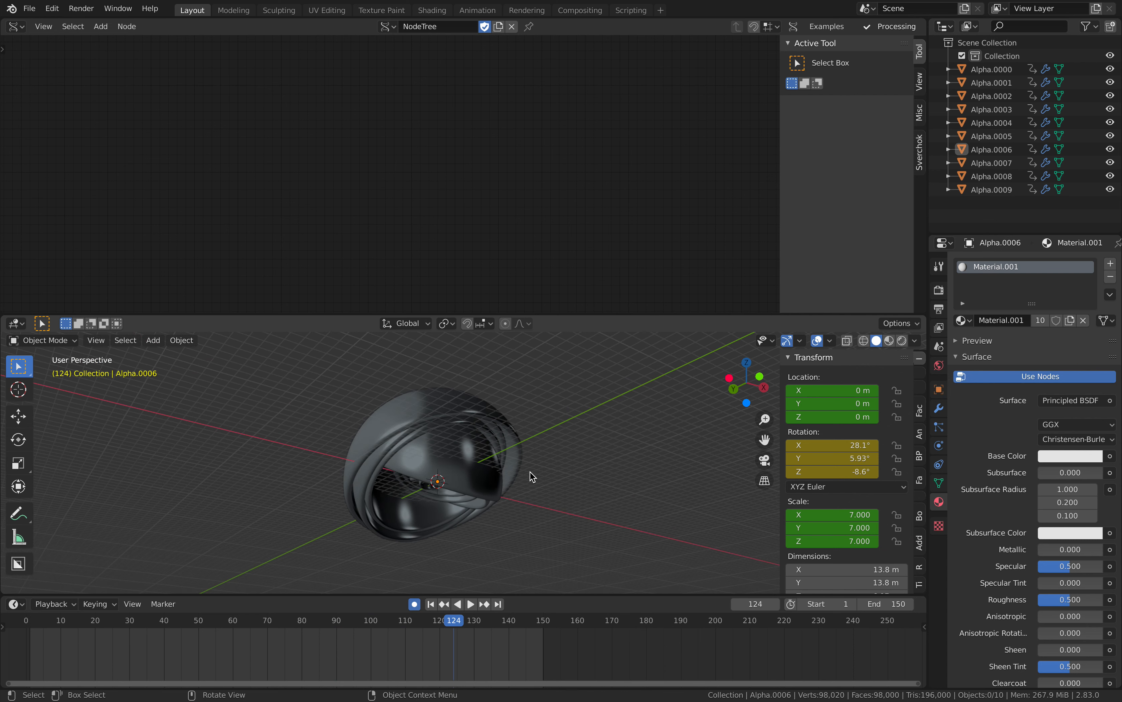
Export all the shells as Universal Scene Description file hemi_002.usdc on the Desktop with animation included.
key(a)
click(30, 9)
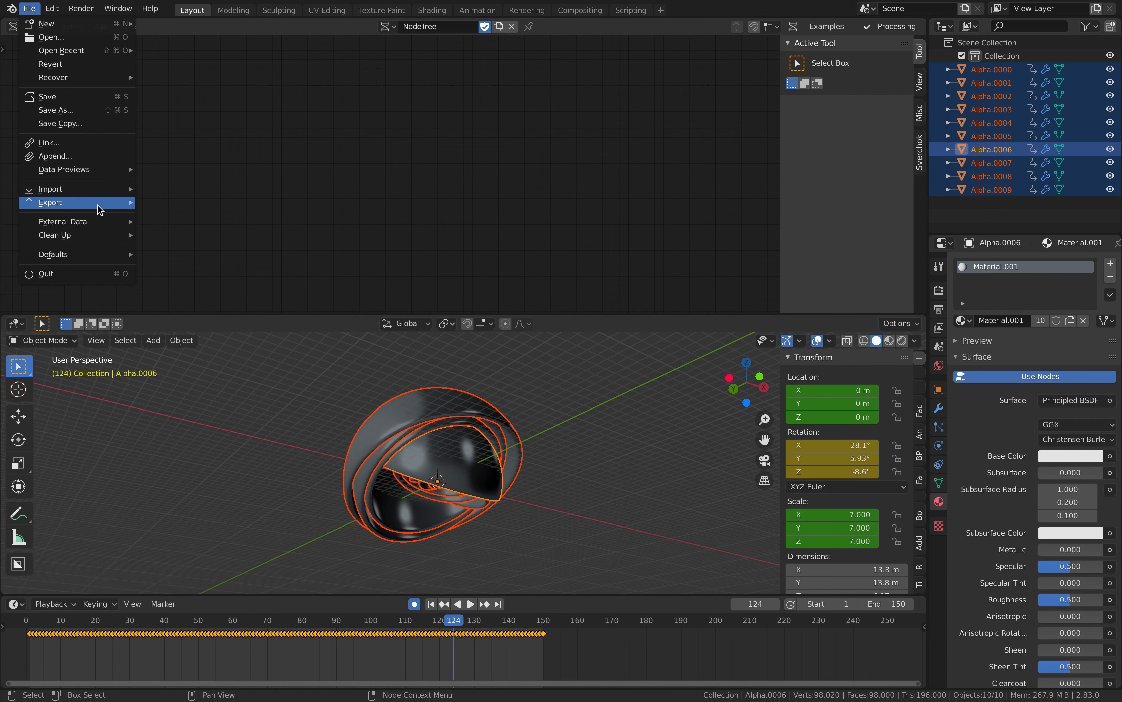
mouse_move(115, 209)
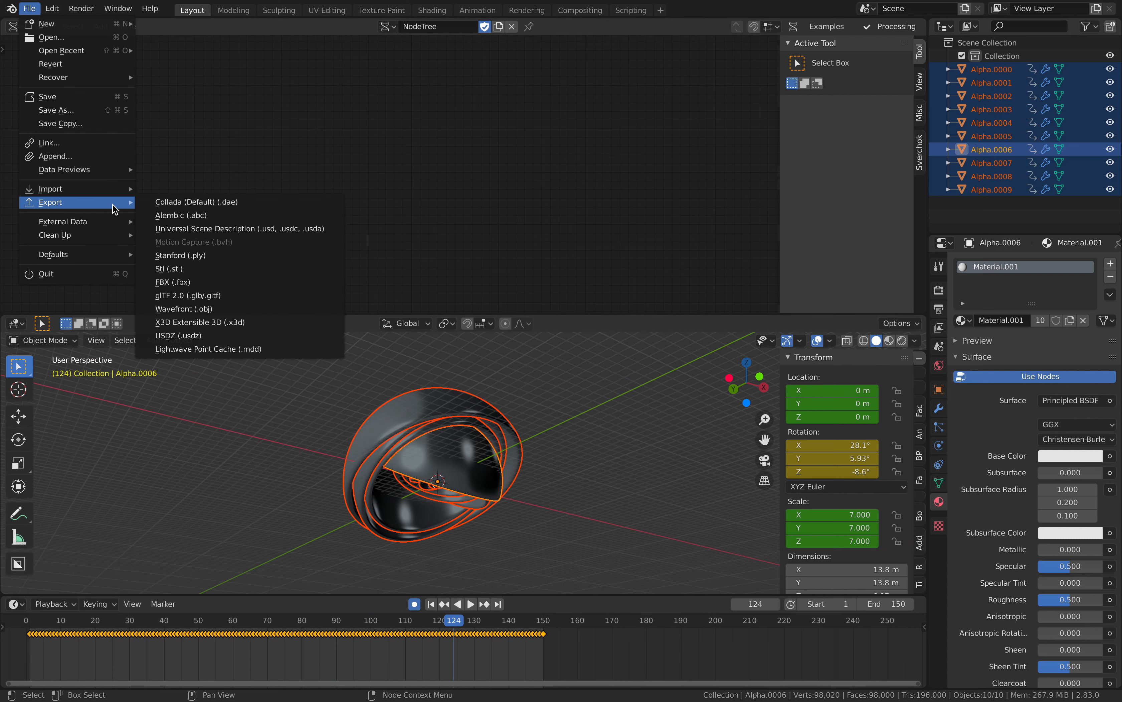
click(297, 229)
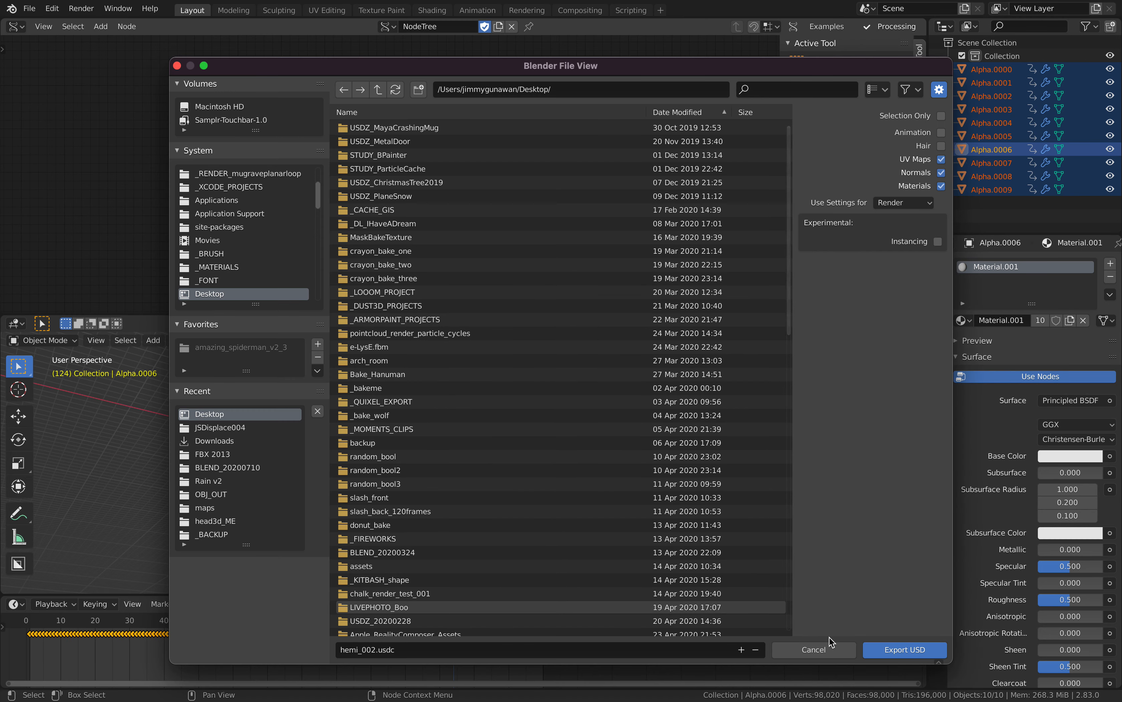
click(941, 131)
click(916, 646)
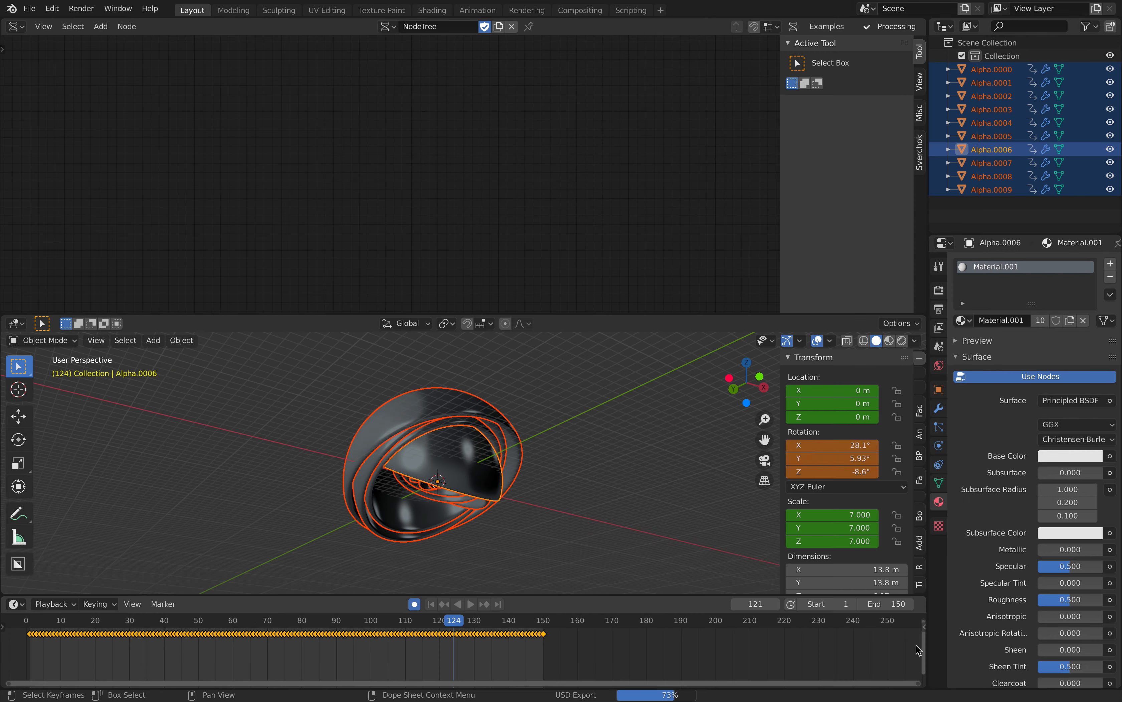
Switch to Finder and preview the exported hemi_002.usdc file.
key(super+Tab)
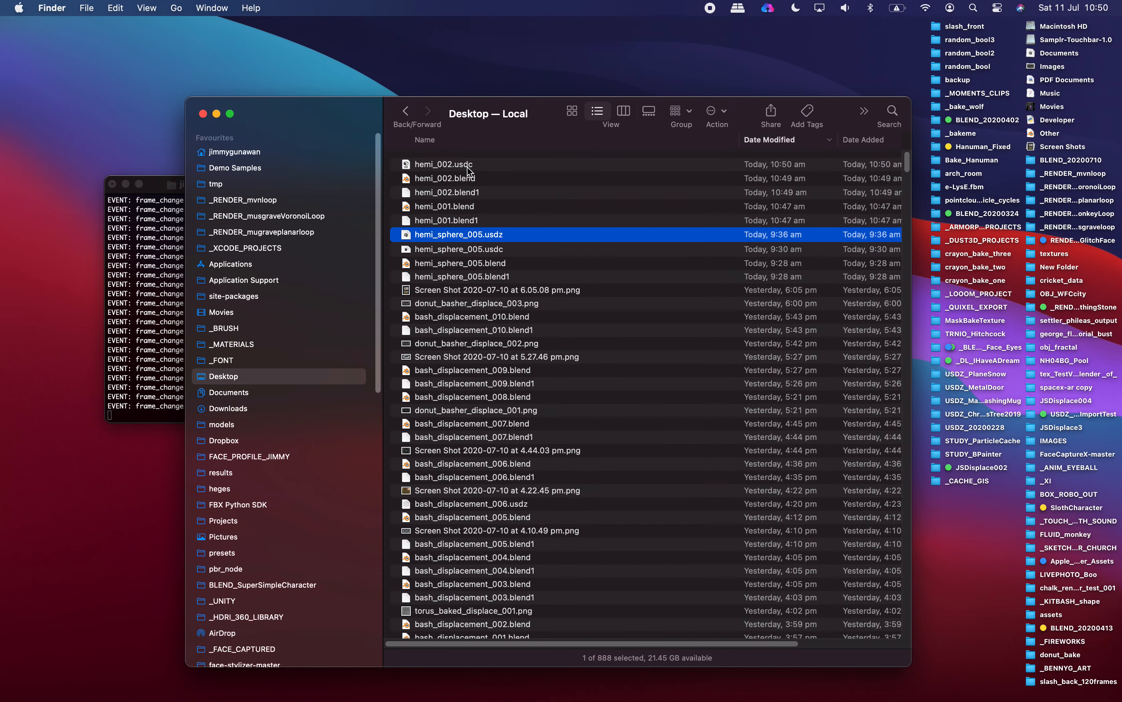
click(467, 168)
key(space)
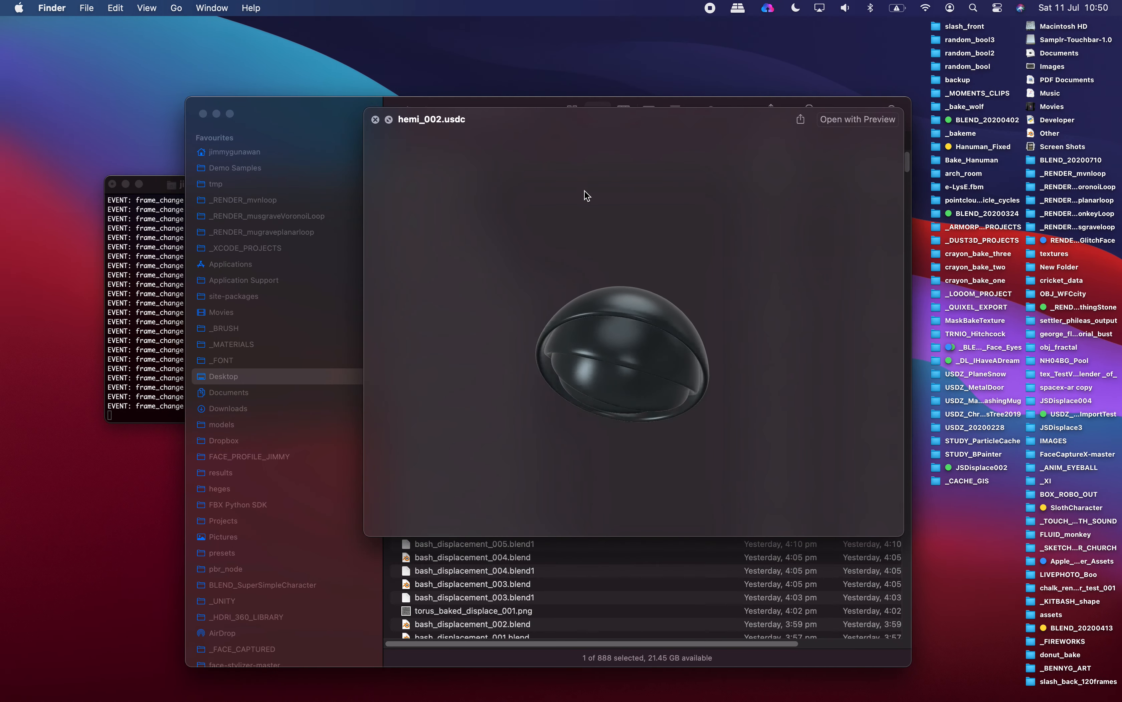
Open Reality Converter and import hemi_002.usdc for conversion to USD.
mouse_move(14, 456)
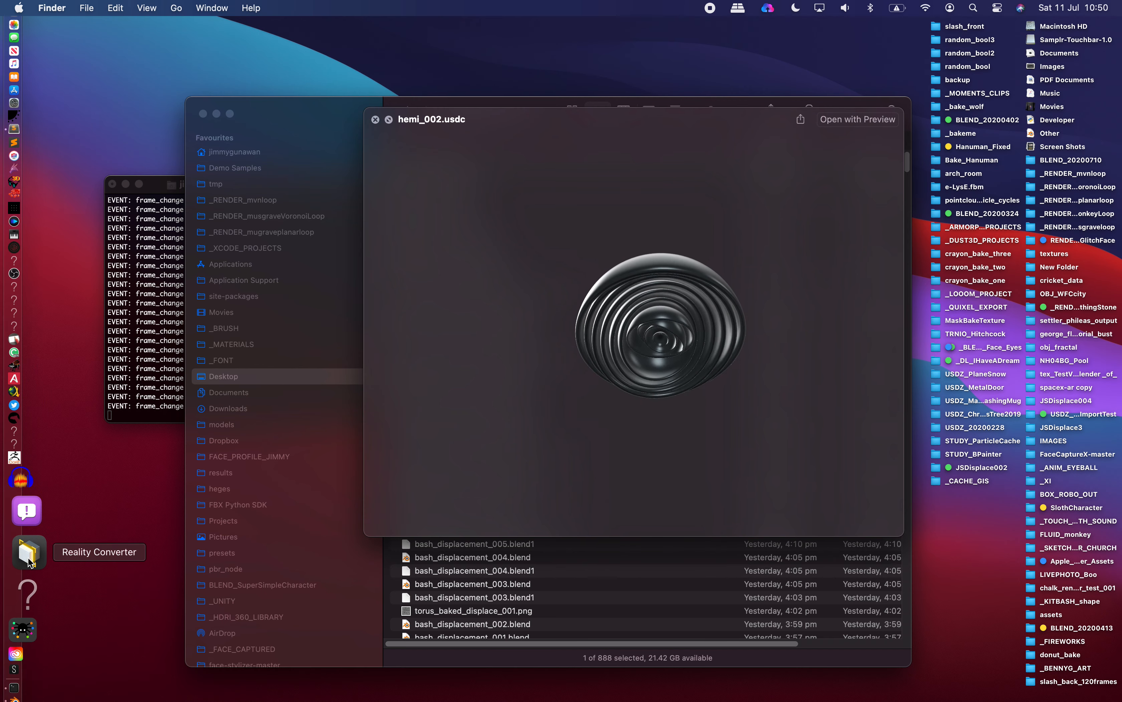
click(29, 562)
drag(534, 131, 790, 146)
drag(443, 56, 473, 109)
click(711, 103)
drag(522, 148, 140, 264)
drag(240, 90, 343, 76)
Close the file preview and examine the animated shells in Reality Converter from several angles.
click(694, 144)
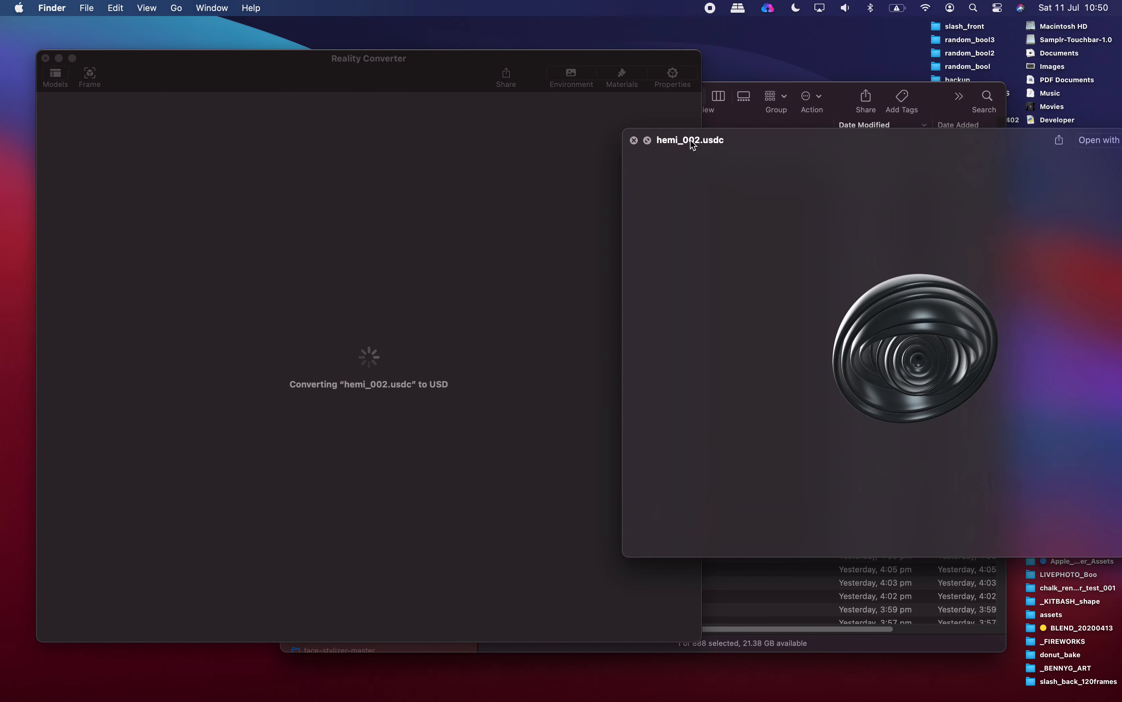
click(461, 87)
drag(461, 88, 501, 79)
key(space)
mouse_move(540, 187)
mouse_down()
mouse_move(629, 314)
mouse_move(554, 170)
mouse_up()
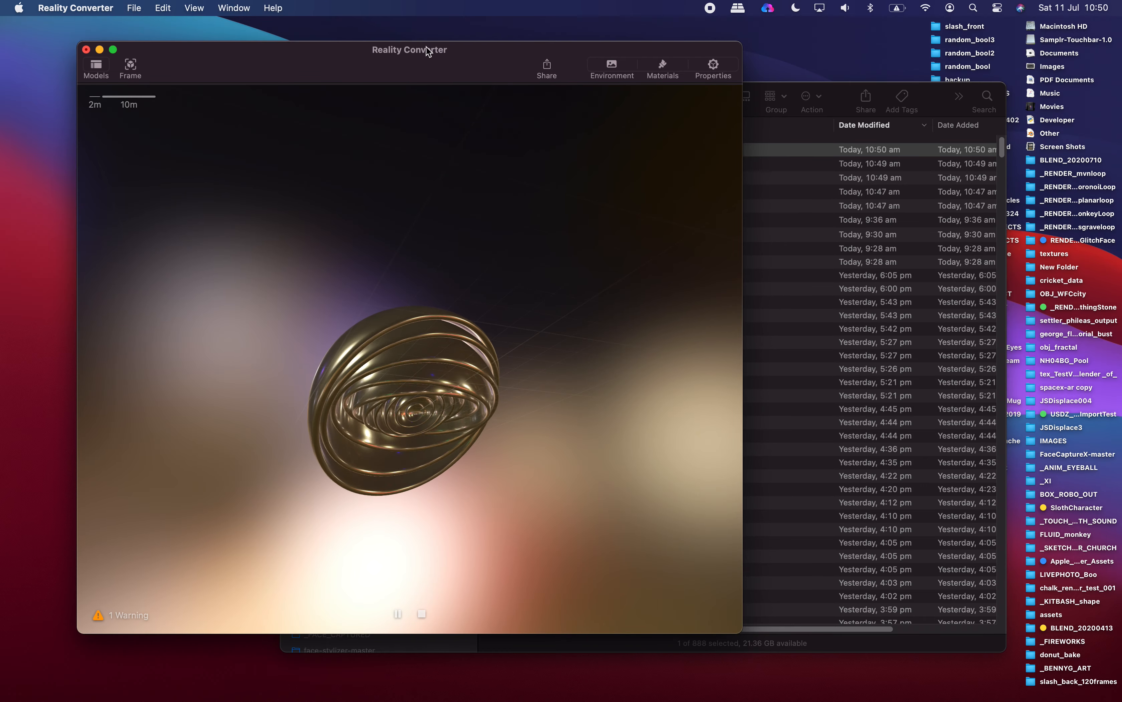
drag(482, 63, 589, 76)
drag(607, 252, 549, 296)
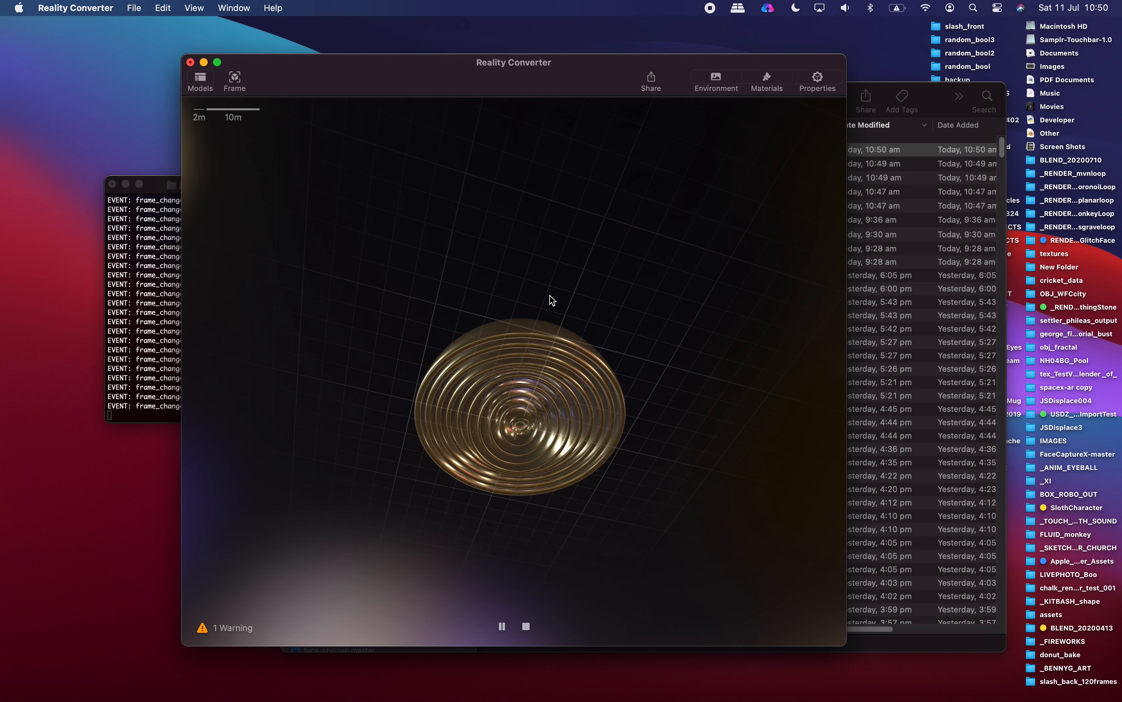